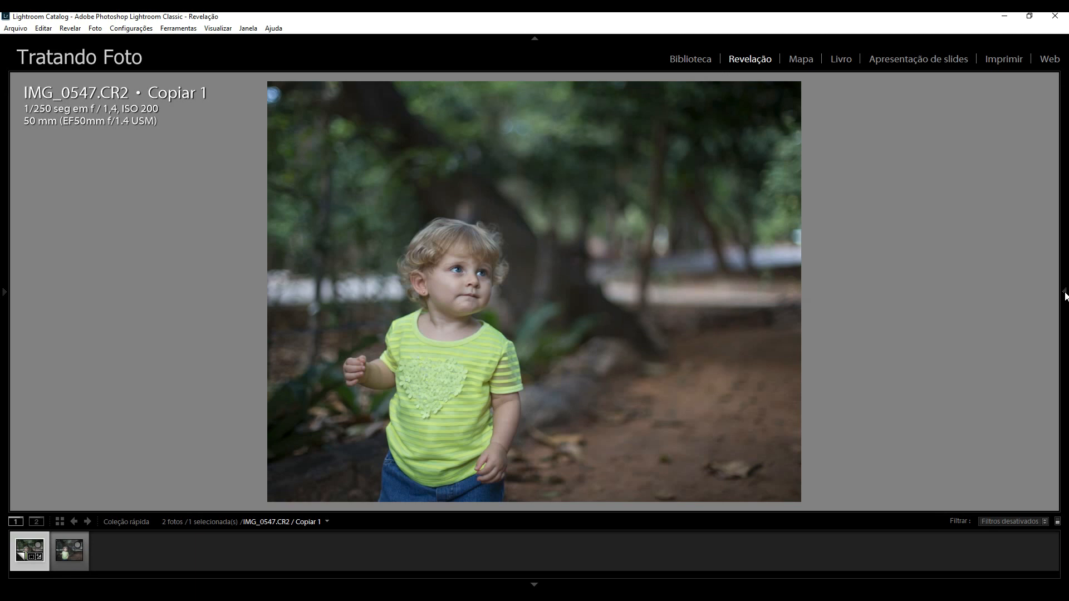
# Select the second filmstrip photo, remove its chromatic aberration and enable the lens profile corrections
pyautogui.press('Right')
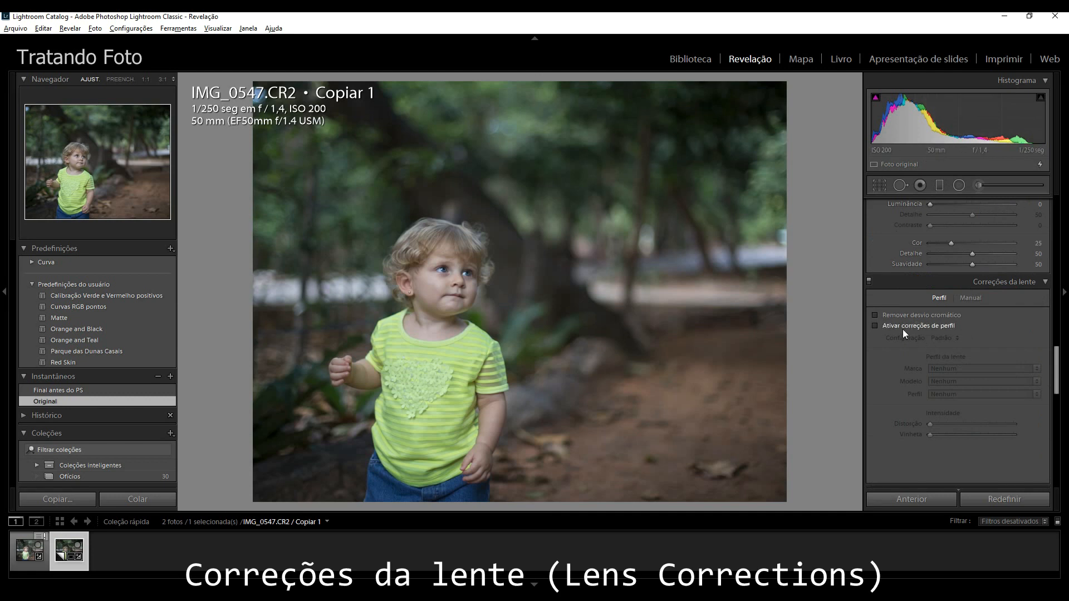
pyautogui.click(888, 313)
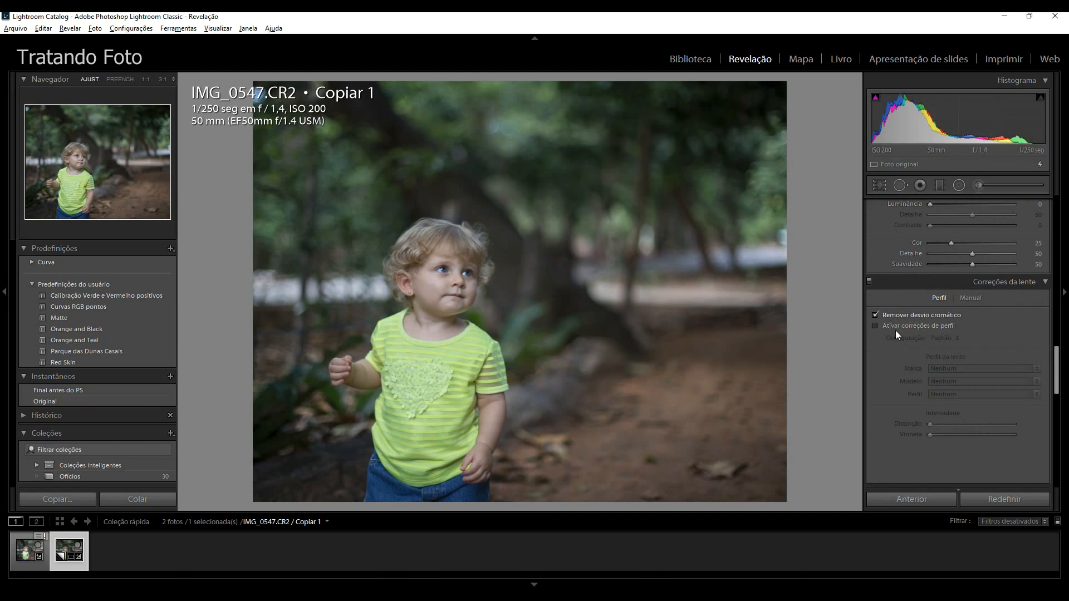
pyautogui.click(897, 328)
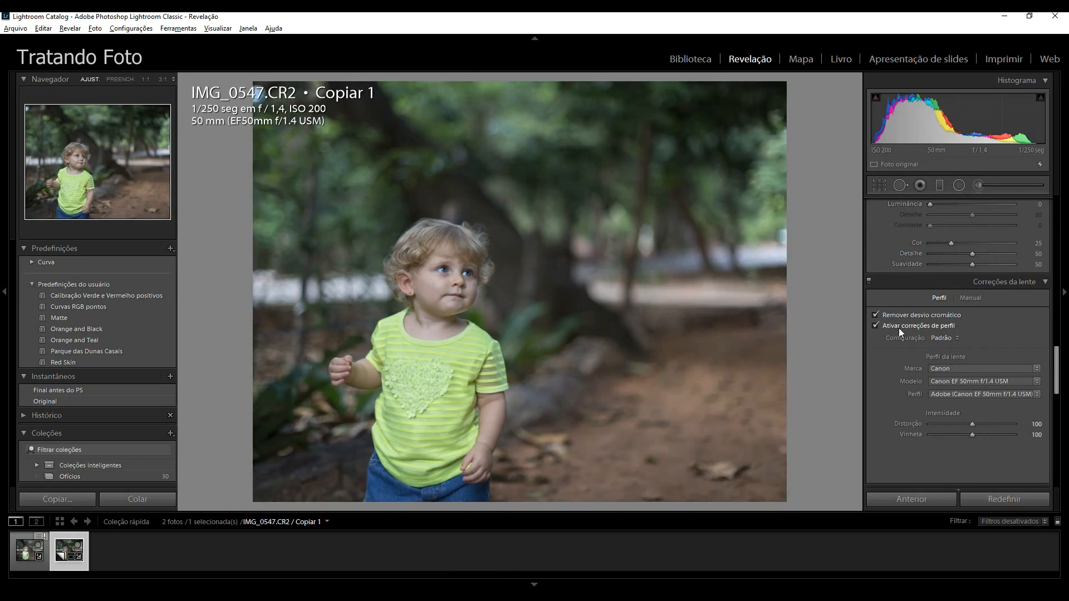
pyautogui.click(911, 327)
pyautogui.click(892, 325)
# Set the photo's exposure to +0.30 and contrast to +20 in the basic adjustments
pyautogui.scroll(10, 884, 394)
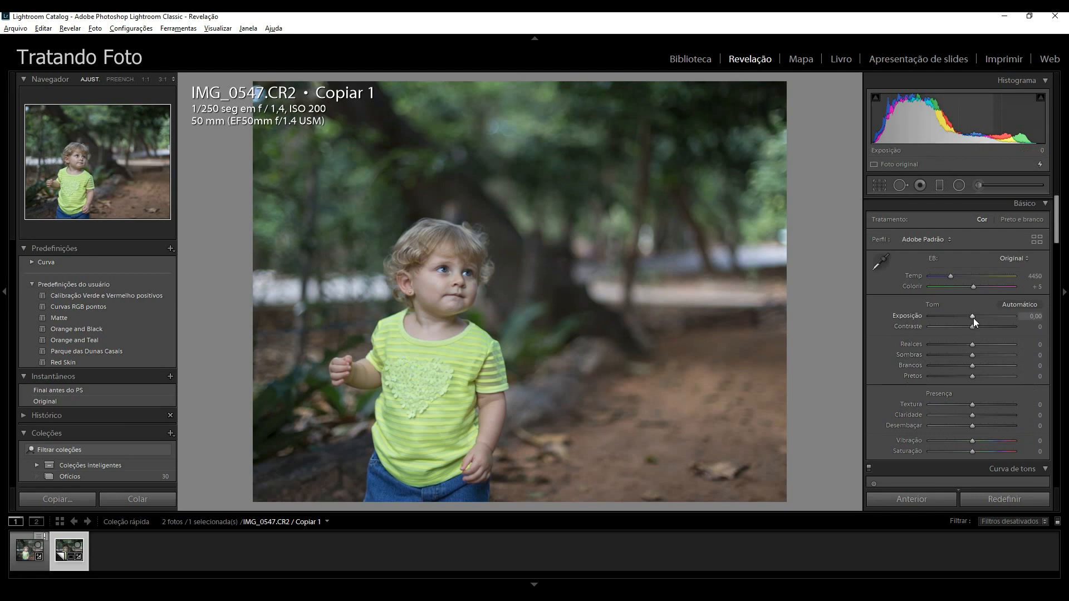
pyautogui.scroll(3, 973, 319)
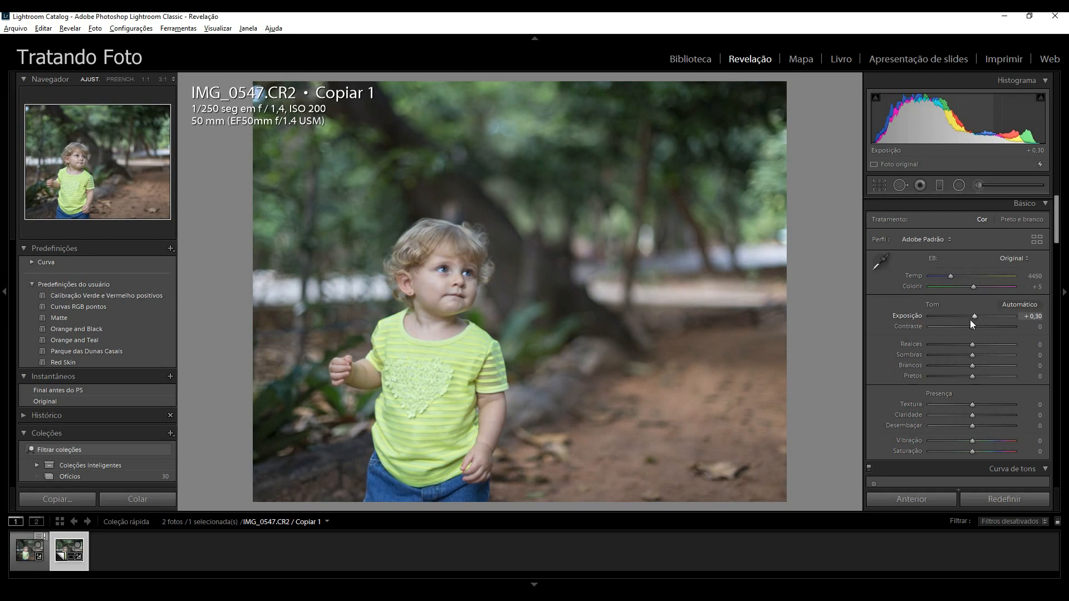
pyautogui.scroll(4, 974, 330)
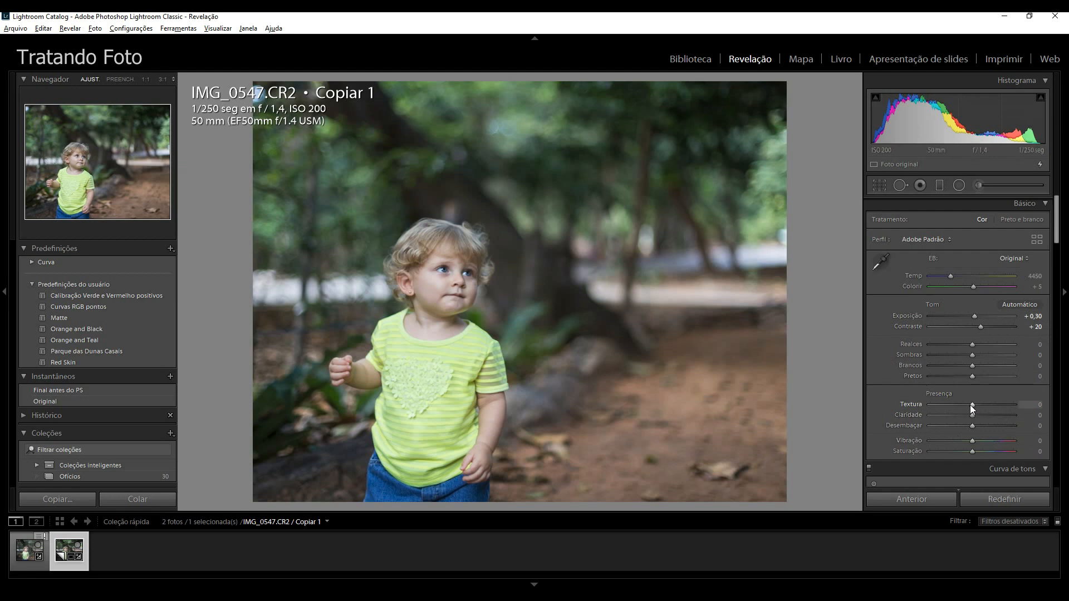
# Set the texture to +10 and the clarity to -5
pyautogui.press('Up')
pyautogui.press('Up')
pyautogui.press('Down')
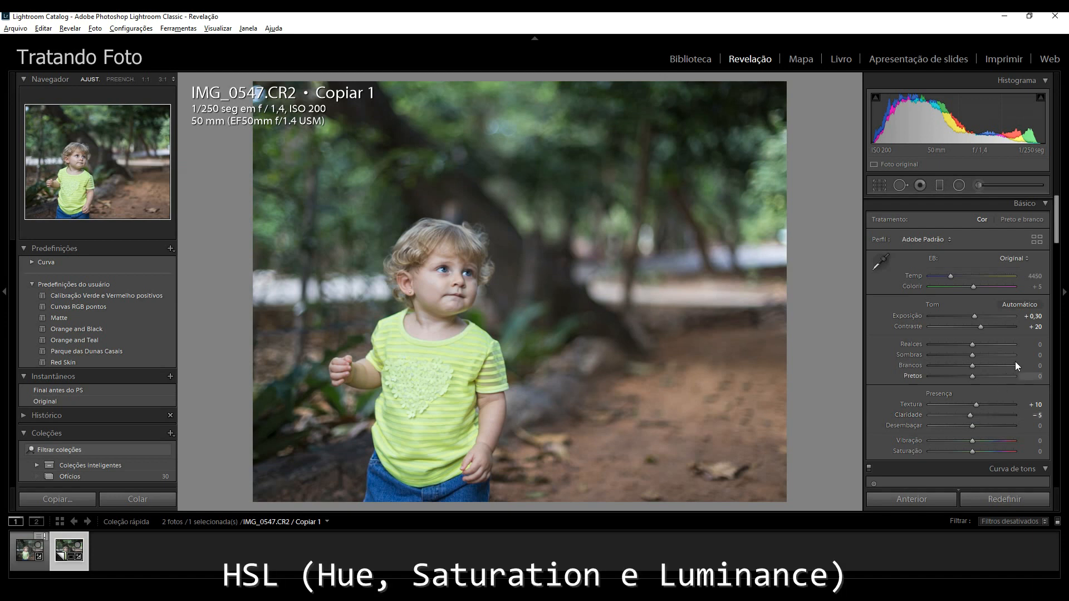
# Try shifting the green hue to +60 in the HSL adjustments, and reset it
pyautogui.moveTo(1056, 220); pyautogui.dragTo(1057, 311)
pyautogui.scroll(3, 1057, 310)
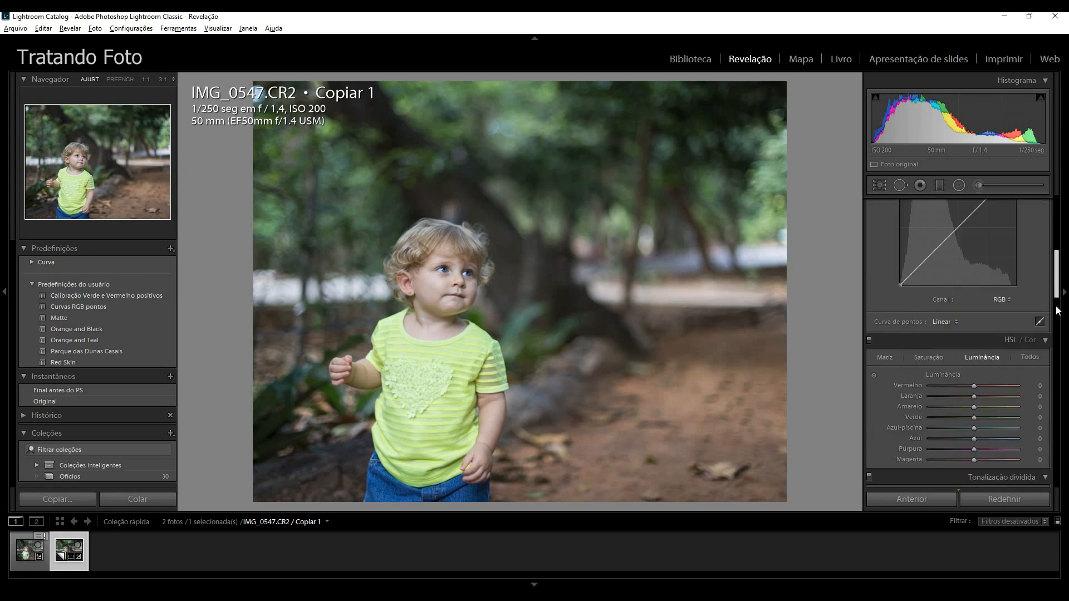
pyautogui.click(889, 362)
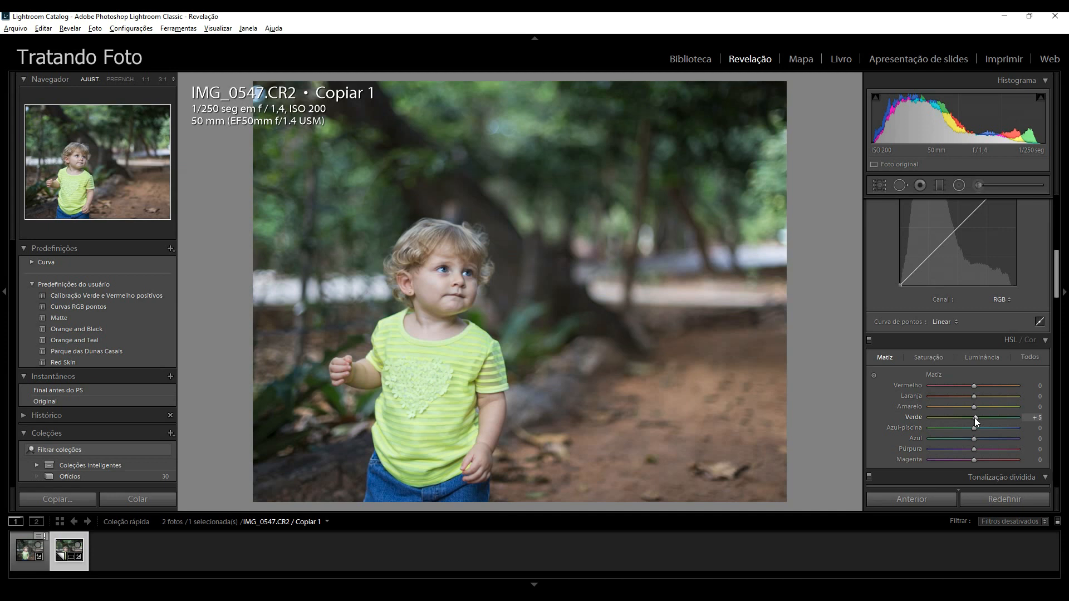
pyautogui.scroll(10, 974, 418)
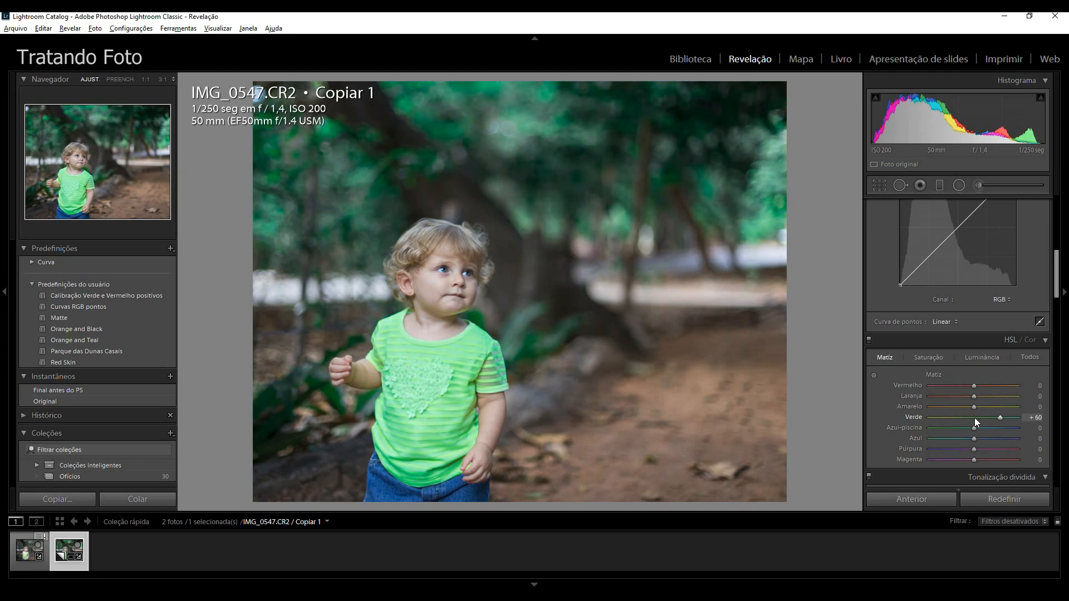
pyautogui.doubleClick(974, 417)
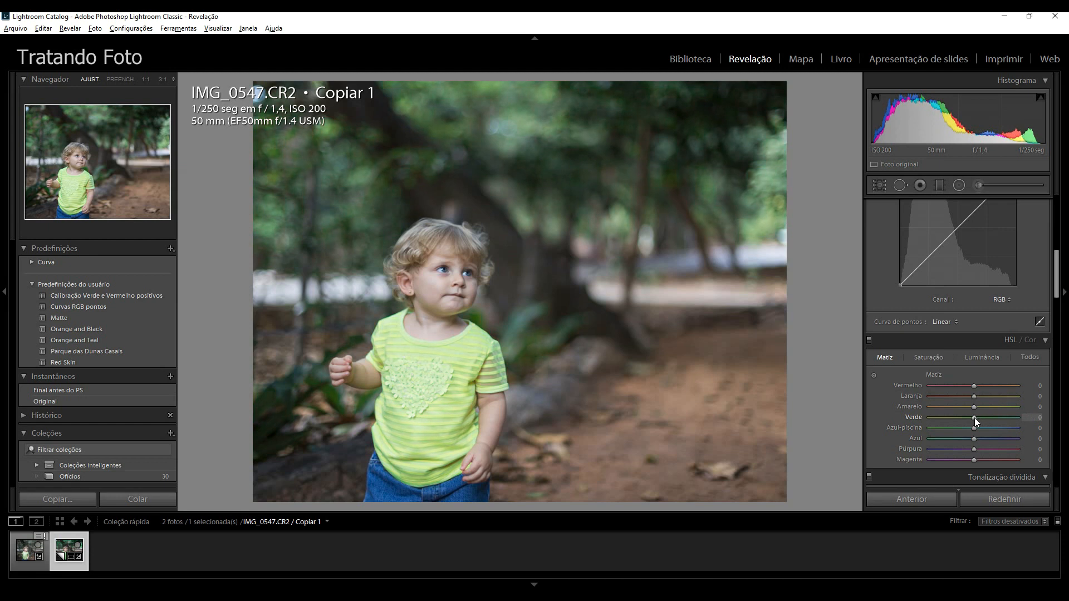
pyautogui.scroll(1, 975, 420)
# Lower the green saturation to -50 in the HSL adjustments and slightly raise the orange saturation
pyautogui.click(938, 358)
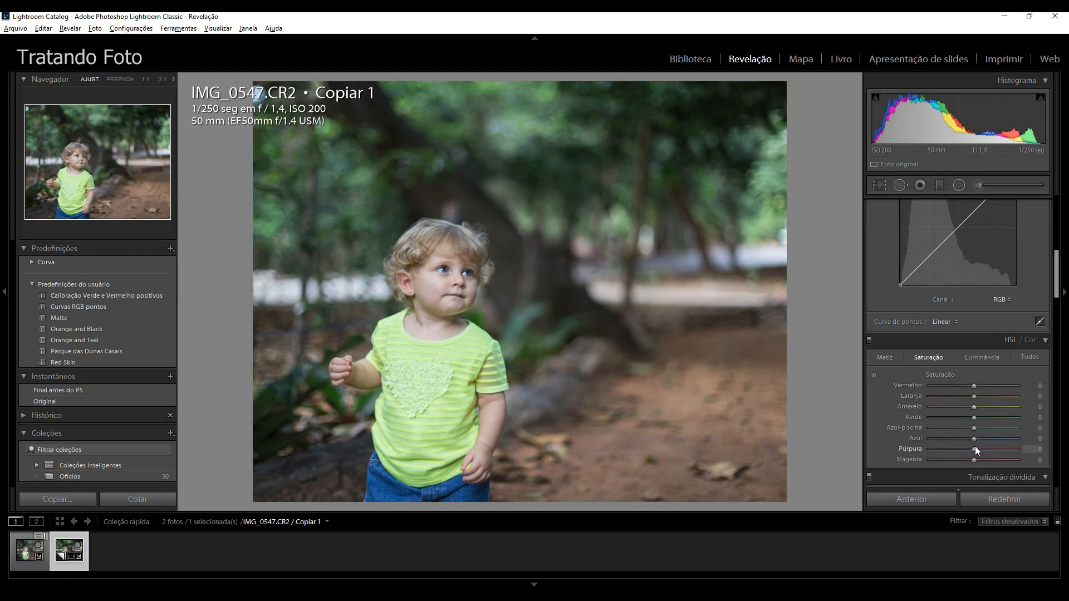
pyautogui.scroll(-13, 974, 417)
pyautogui.scroll(3, 973, 417)
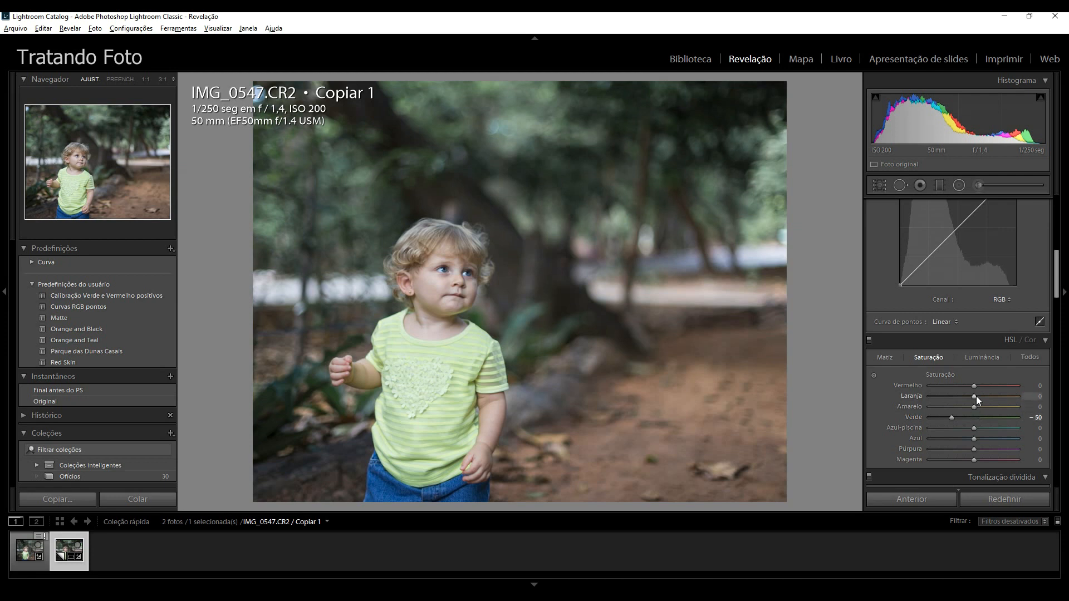
pyautogui.scroll(1, 977, 396)
# Set the sharpening amount to 70 and the luminance noise reduction to 20, judging the effect on the child's face
pyautogui.moveTo(1056, 274); pyautogui.dragTo(1060, 311)
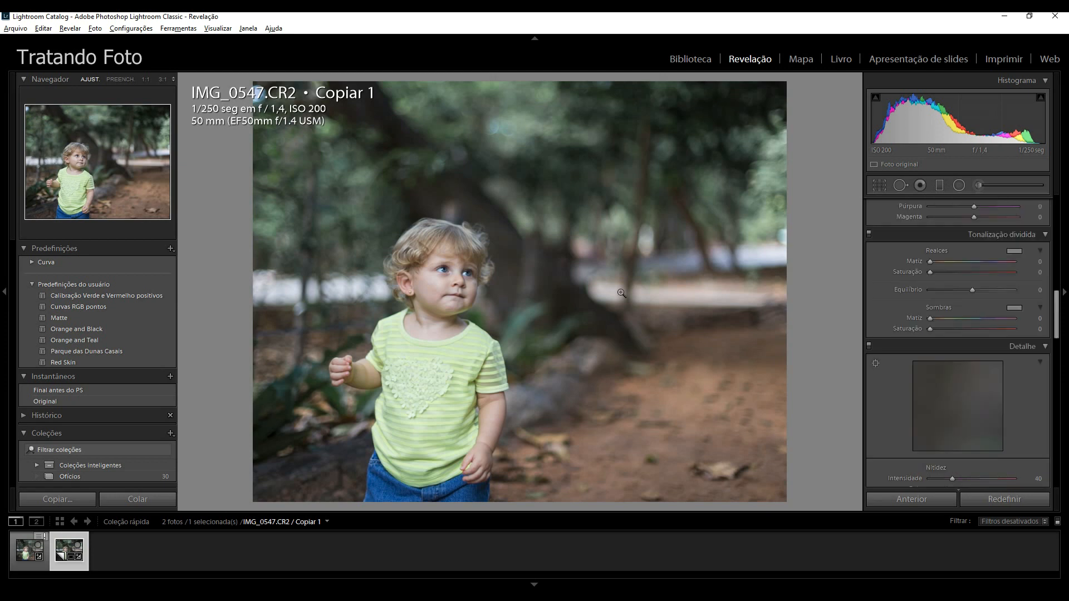
pyautogui.click(443, 268)
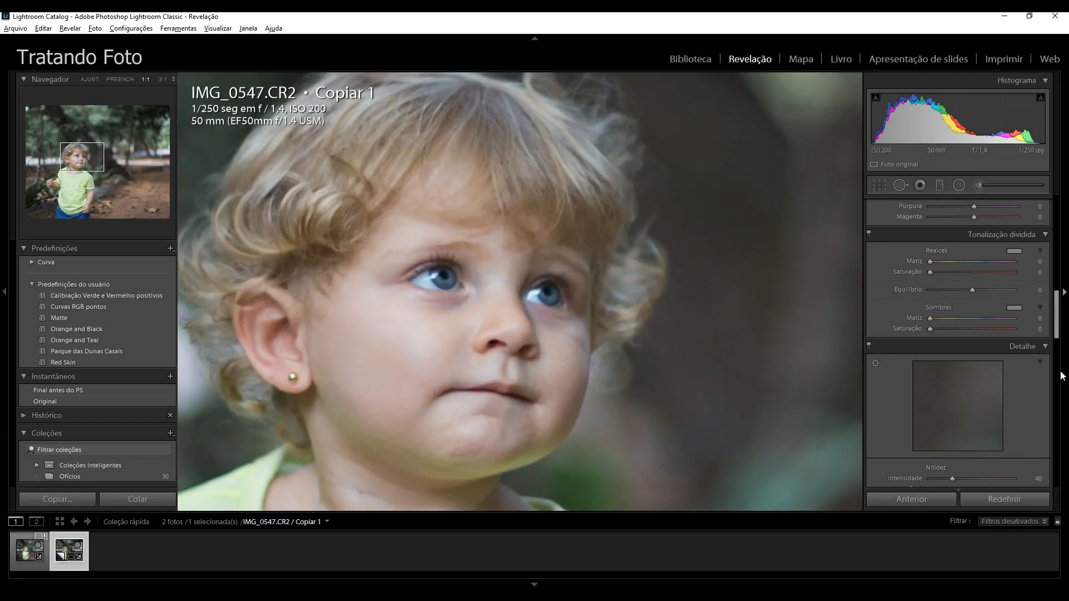
pyautogui.moveTo(1058, 321); pyautogui.dragTo(1059, 324)
pyautogui.scroll(-5, 1060, 355)
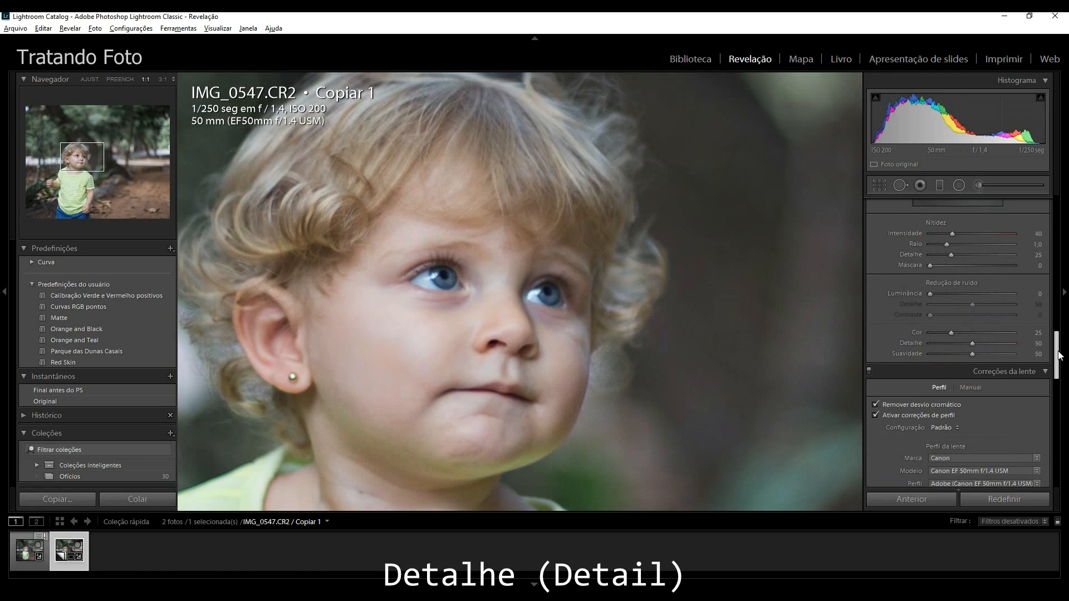
pyautogui.moveTo(1060, 356); pyautogui.dragTo(1063, 335)
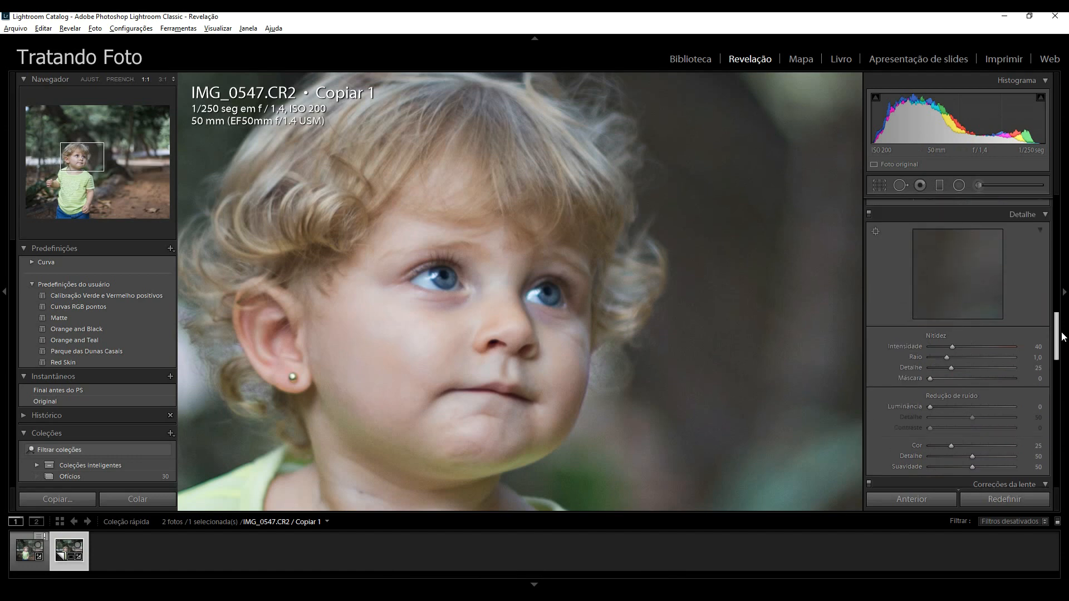
pyautogui.click(1063, 335)
pyautogui.moveTo(1060, 302)
pyautogui.press('Up')
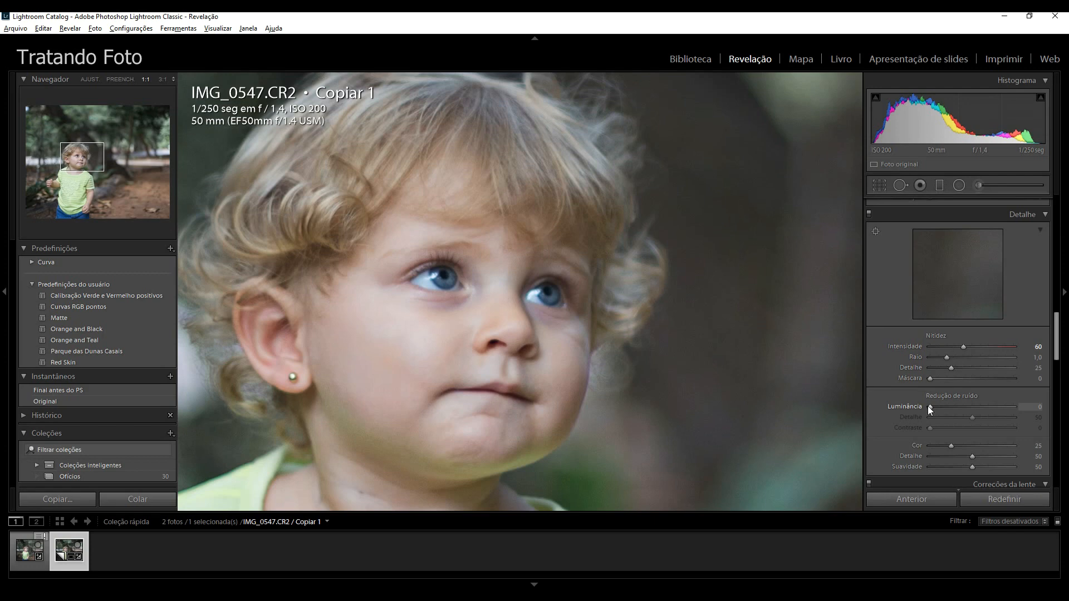
pyautogui.press('Up')
pyautogui.press('z')
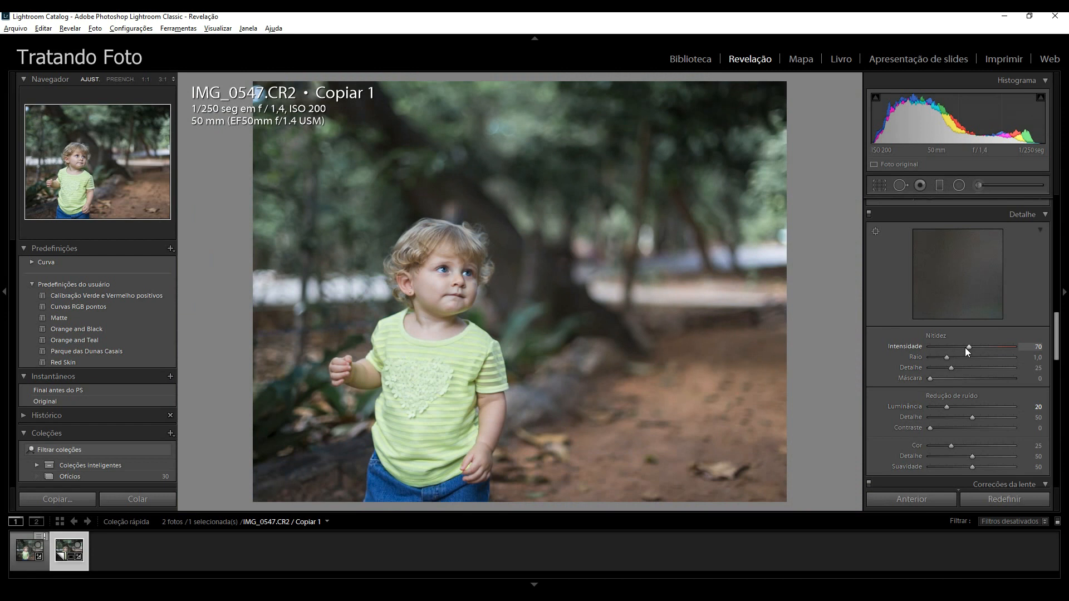
# Open the adjusted photo in Photoshop and add an empty layer above the background for retouching the face
pyautogui.hotkey('ctrl', 'e')
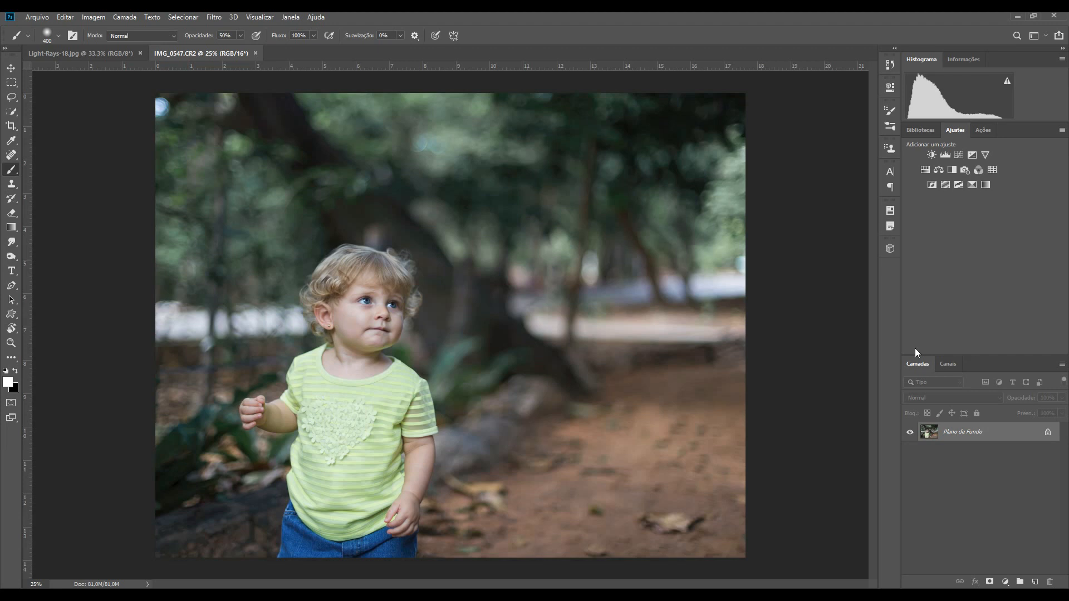
pyautogui.press('z')
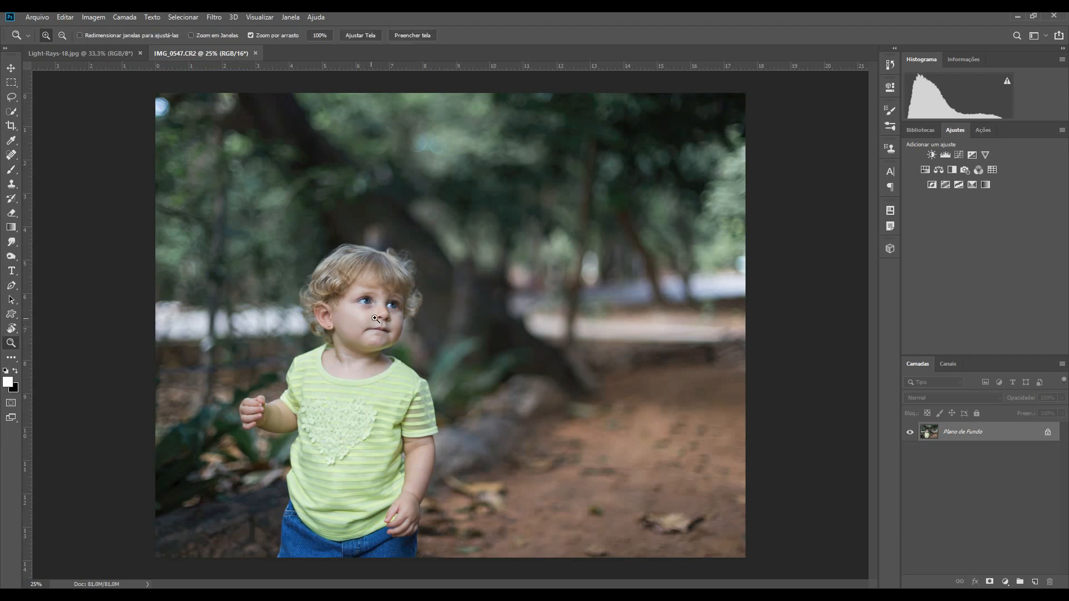
pyautogui.moveTo(374, 319); pyautogui.dragTo(445, 318)
pyautogui.press('b')
pyautogui.hscroll(-3, 450, 324)
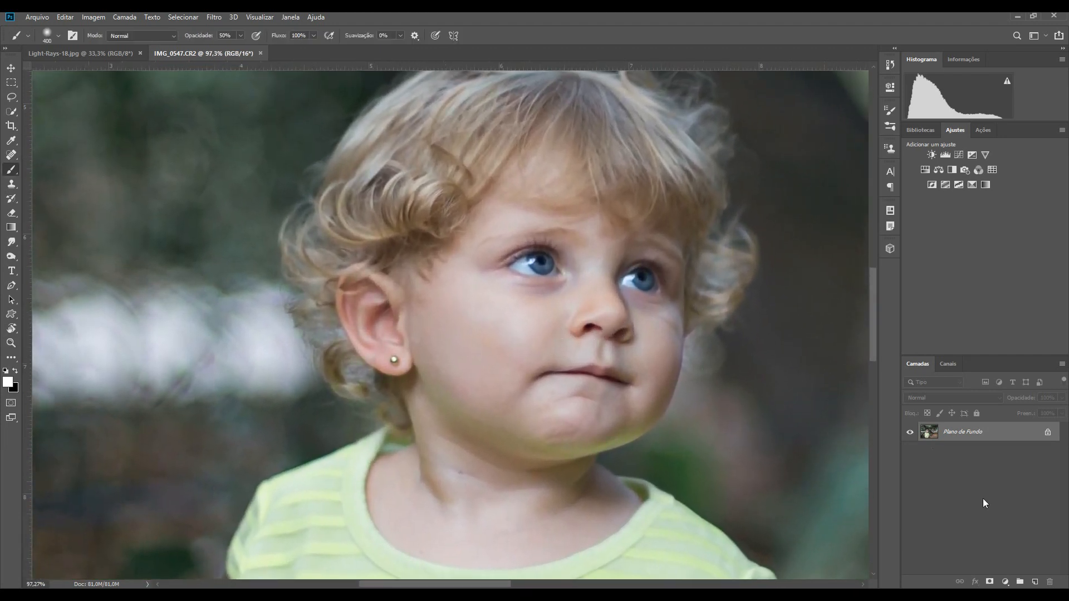
pyautogui.click(1036, 582)
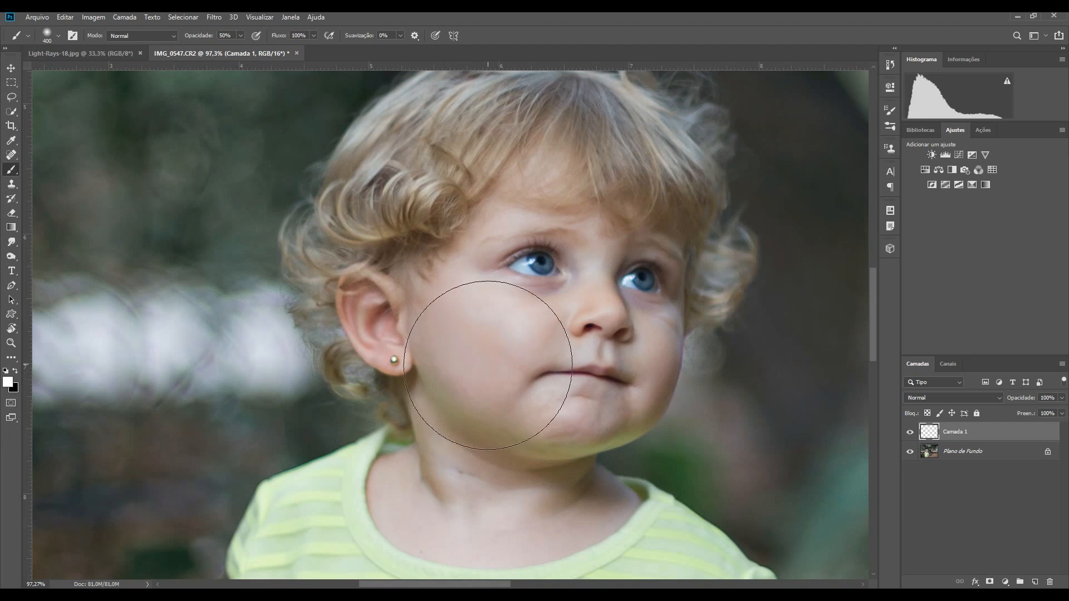
# Paint sampled skin tones over the cheek nearest the ear with a 175 px brush at 100% opacity and 5% flow
pyautogui.press('[')
pyautogui.press('[')
pyautogui.press('[')
pyautogui.press('[')
pyautogui.press('[')
pyautogui.press('[')
pyautogui.press('[')
pyautogui.press('[')
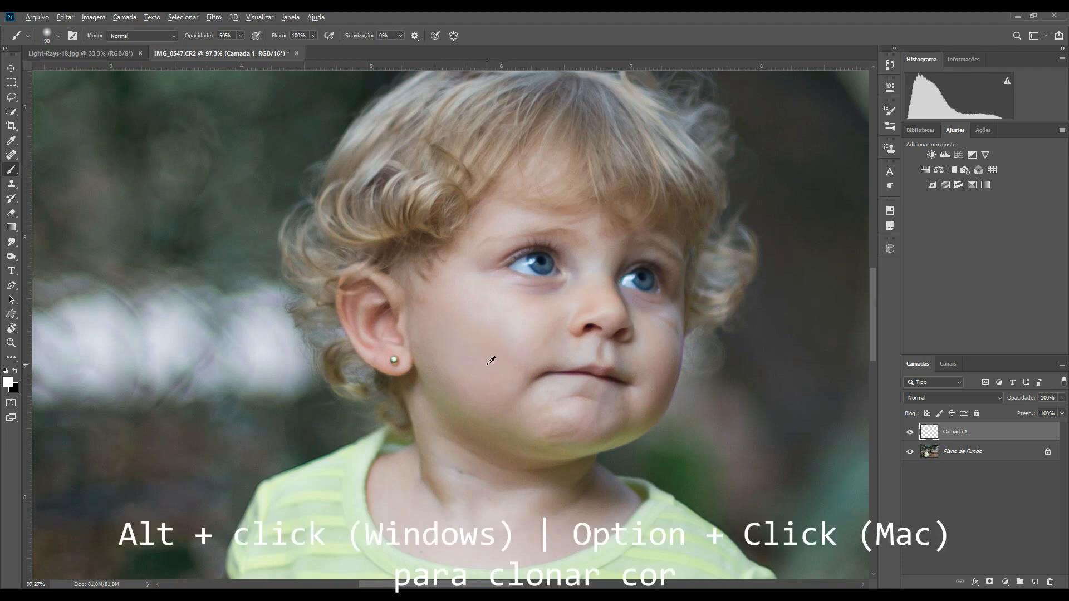
pyautogui.keyDown('alt'); pyautogui.click(491, 361); pyautogui.keyUp('alt')
pyautogui.press(']')
pyautogui.press(']')
pyautogui.press(']')
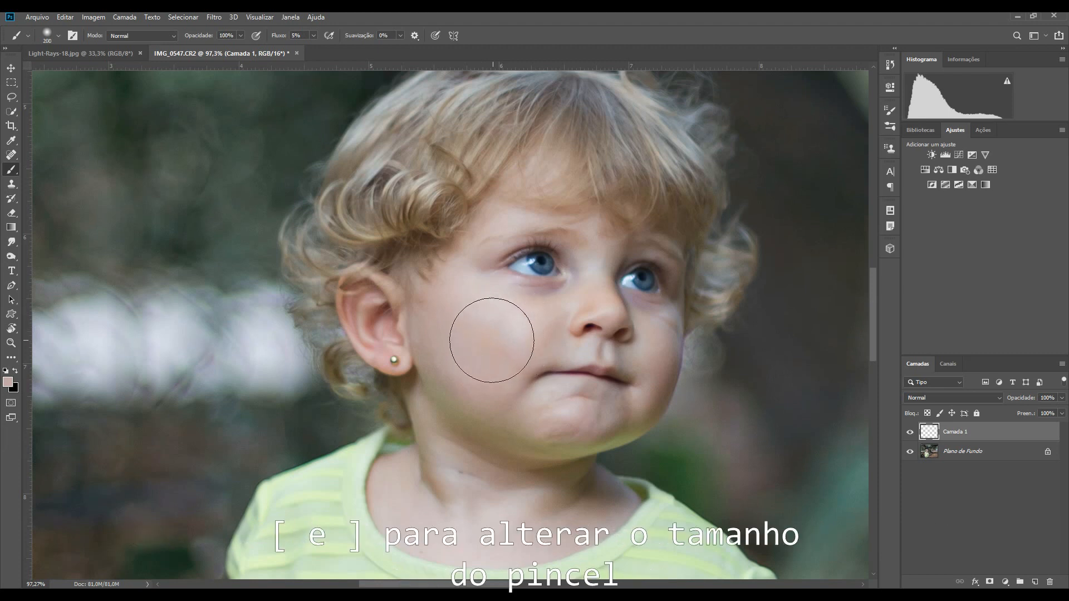
pyautogui.press('[')
pyautogui.moveTo(500, 353); pyautogui.dragTo(480, 347)
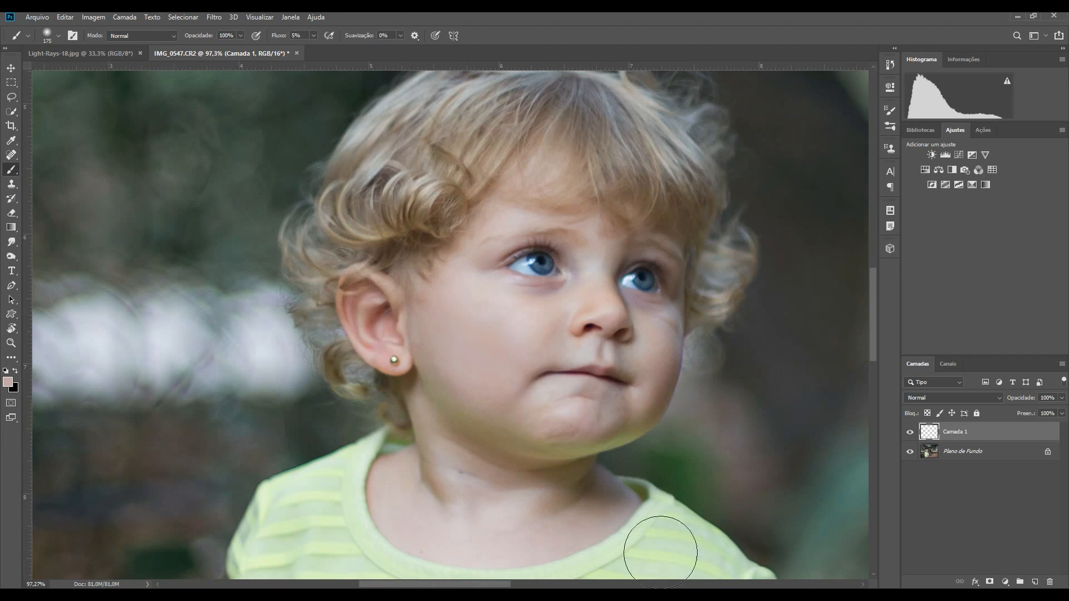
pyautogui.keyDown('alt'); pyautogui.click(517, 320); pyautogui.keyUp('alt')
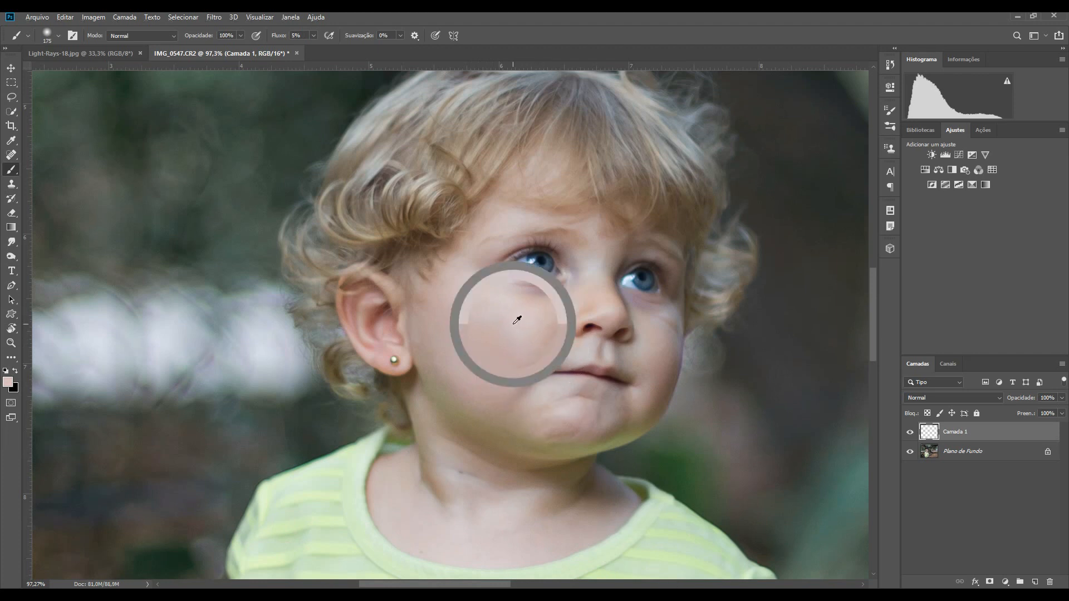
pyautogui.moveTo(487, 351); pyautogui.dragTo(487, 363)
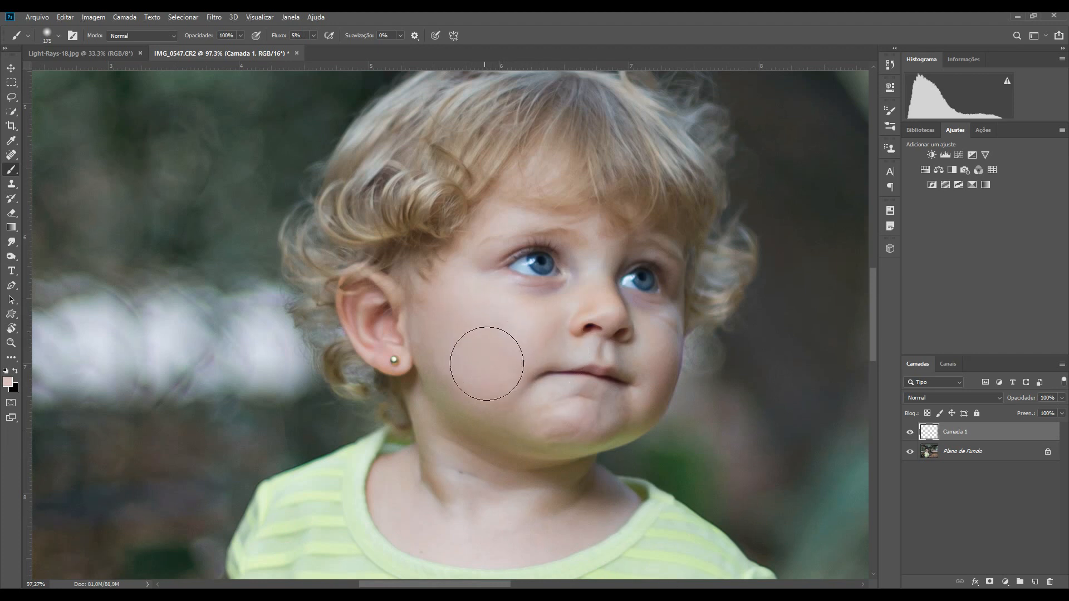
# Paint the sampled skin tone over the shadow beneath the eye nearest the ear, using a 70 px brush
pyautogui.hotkey('ctrl', '0')
pyautogui.press('z')
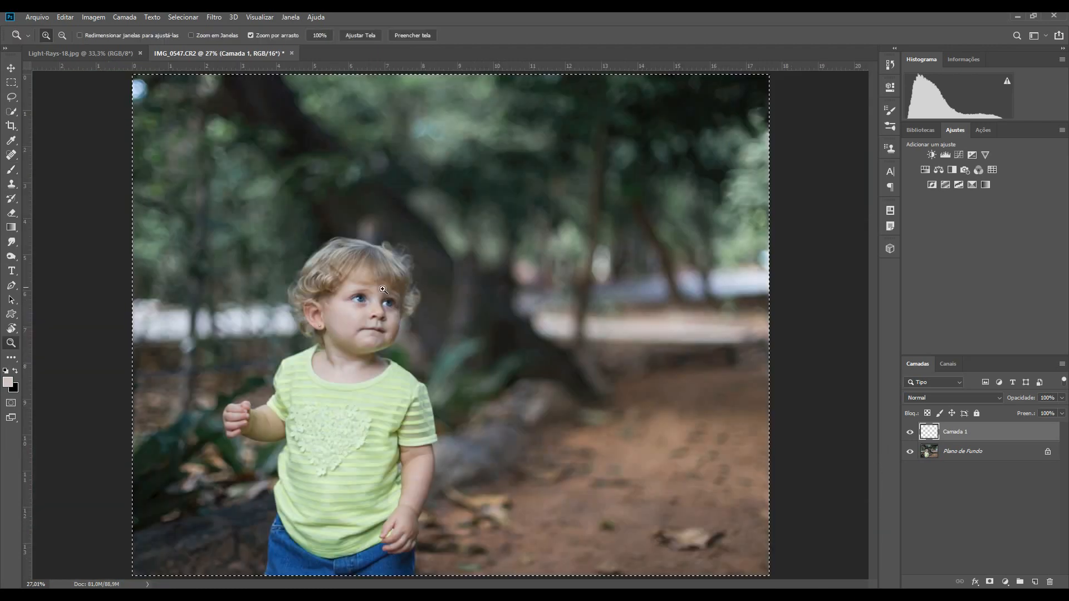
pyautogui.moveTo(362, 310); pyautogui.dragTo(401, 310)
pyautogui.press('b')
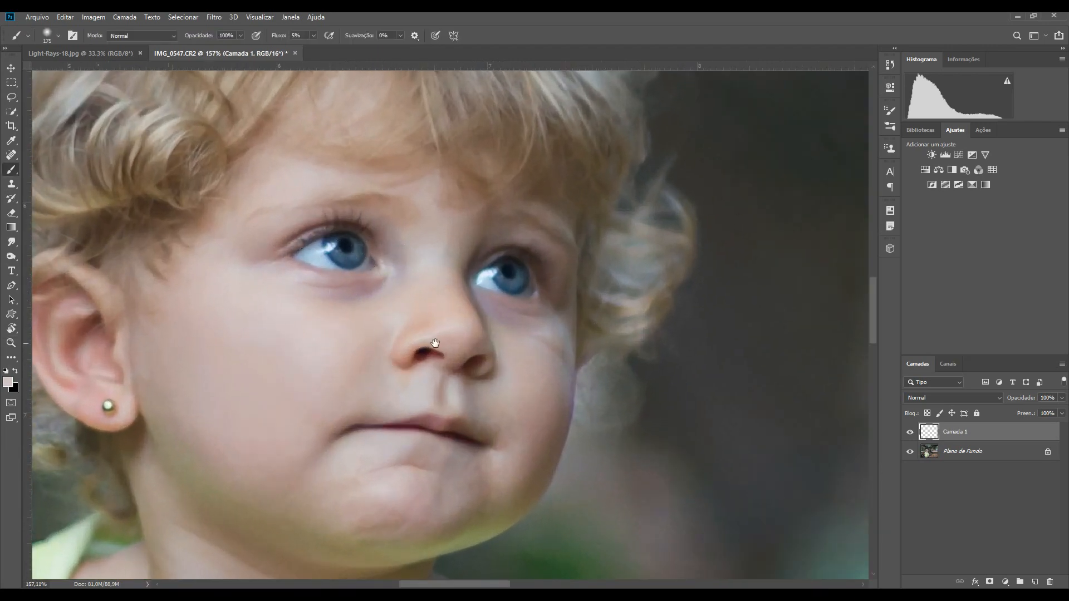
pyautogui.moveTo(435, 342)
pyautogui.mouseDown()
pyautogui.moveTo(627, 398)
pyautogui.moveTo(608, 408)
pyautogui.moveTo(636, 412)
pyautogui.mouseUp()
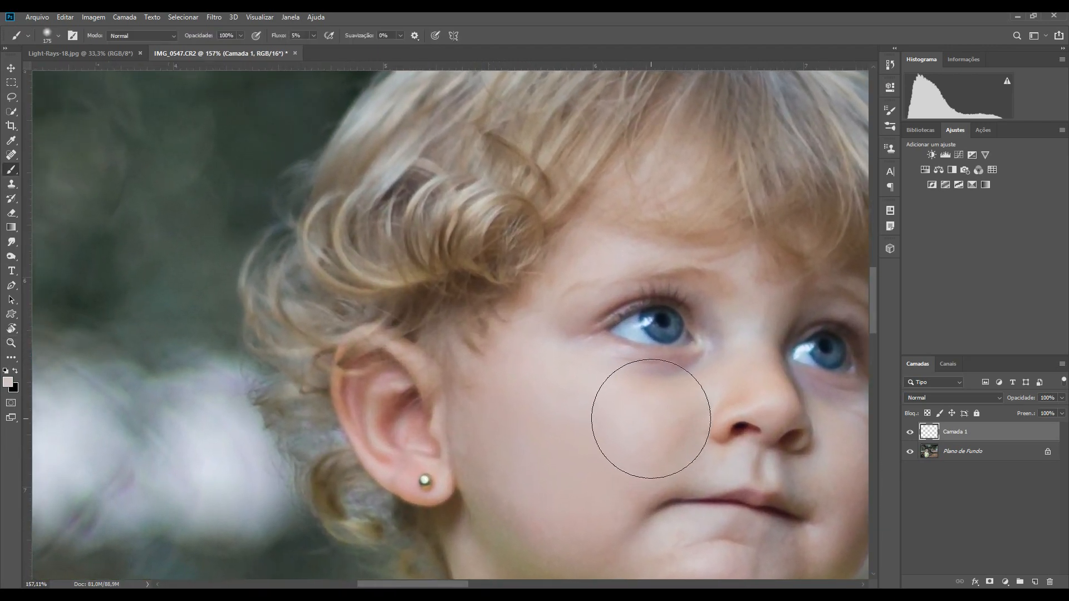
pyautogui.press('[')
pyautogui.press('[')
pyautogui.press('[')
pyautogui.press('[')
pyautogui.press('[')
pyautogui.press('[')
pyautogui.press('[')
pyautogui.press('[')
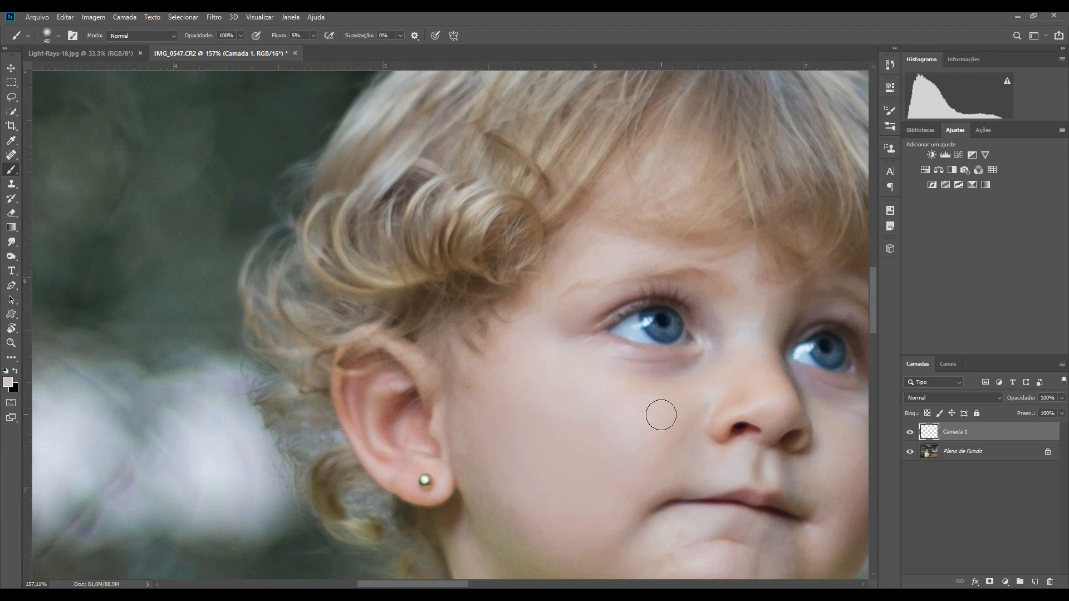
pyautogui.press(']')
pyautogui.press(']')
pyautogui.press(']')
pyautogui.moveTo(672, 375)
pyautogui.mouseDown()
pyautogui.moveTo(686, 376)
pyautogui.moveTo(619, 375)
pyautogui.moveTo(660, 378)
pyautogui.mouseUp()
# Soften the shadow beneath the other eye and blend the upper cheek with light brush strokes
pyautogui.moveTo(726, 418); pyautogui.dragTo(559, 369)
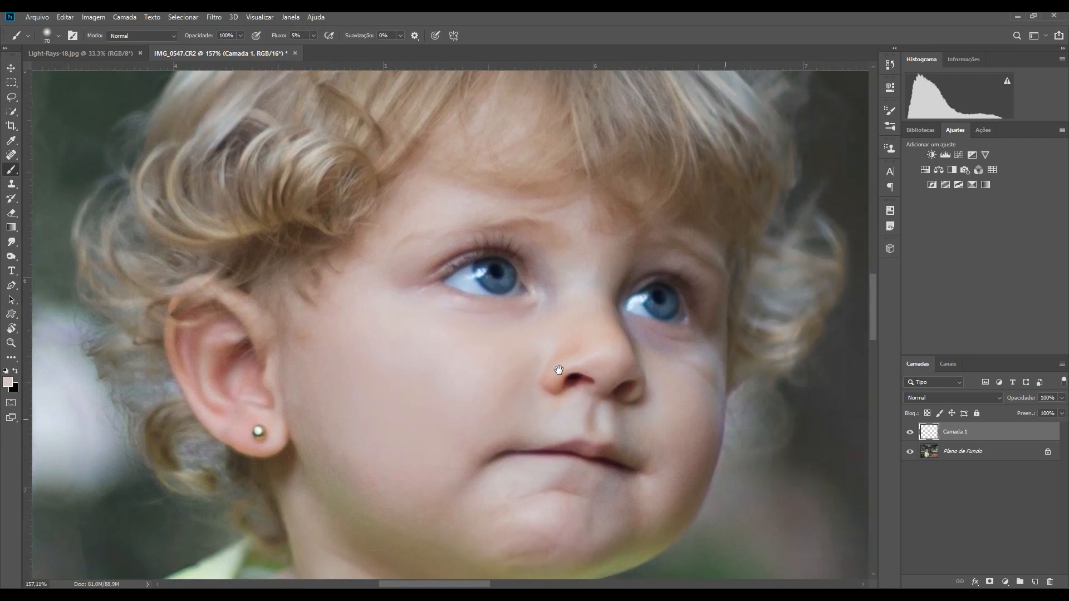
pyautogui.moveTo(689, 370)
pyautogui.mouseDown()
pyautogui.moveTo(639, 343)
pyautogui.moveTo(668, 353)
pyautogui.mouseUp()
pyautogui.moveTo(479, 341)
pyautogui.mouseDown()
pyautogui.moveTo(525, 319)
pyautogui.moveTo(476, 335)
pyautogui.mouseUp()
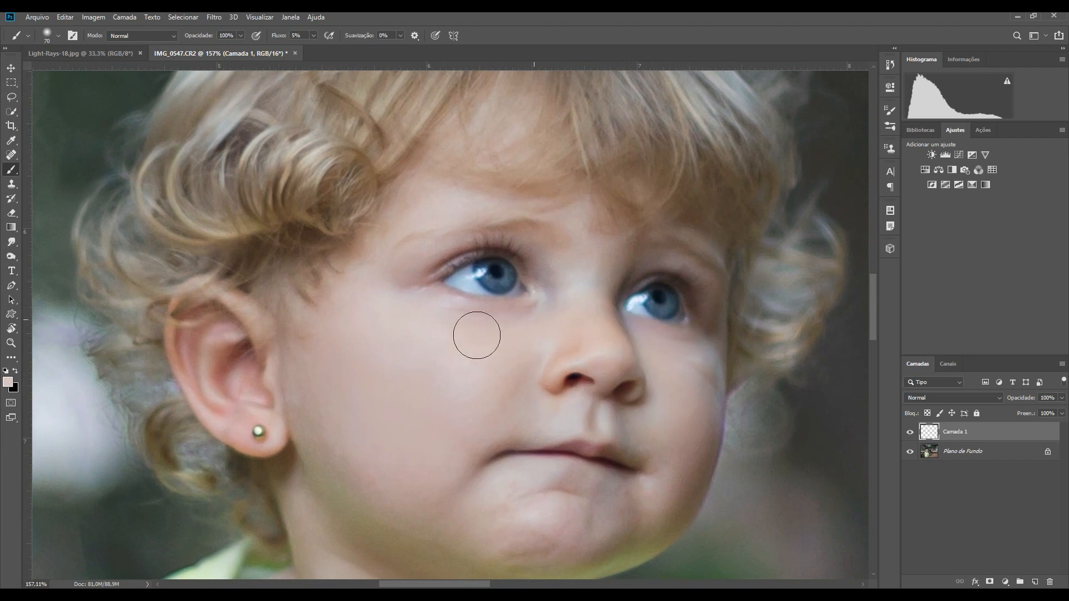
# Compare the face with and without the retouching layer, and view the whole photo
pyautogui.click(910, 433)
pyautogui.click(910, 433)
pyautogui.hotkey('ctrl', '0')
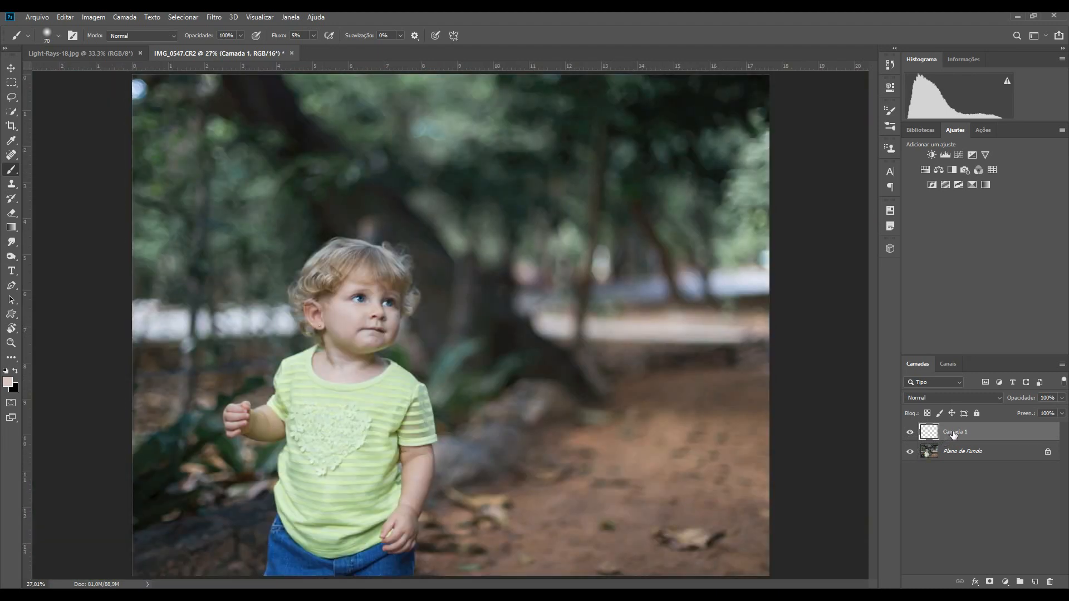
# Rename the skin retouching layer as Correções rosto
pyautogui.doubleClick(953, 433)
pyautogui.write('Correções rosto')
pyautogui.press('Return')
# Add a Hue/Saturation adjustment layer with saturation at -20, and compare the photo with and without it
pyautogui.click(925, 170)
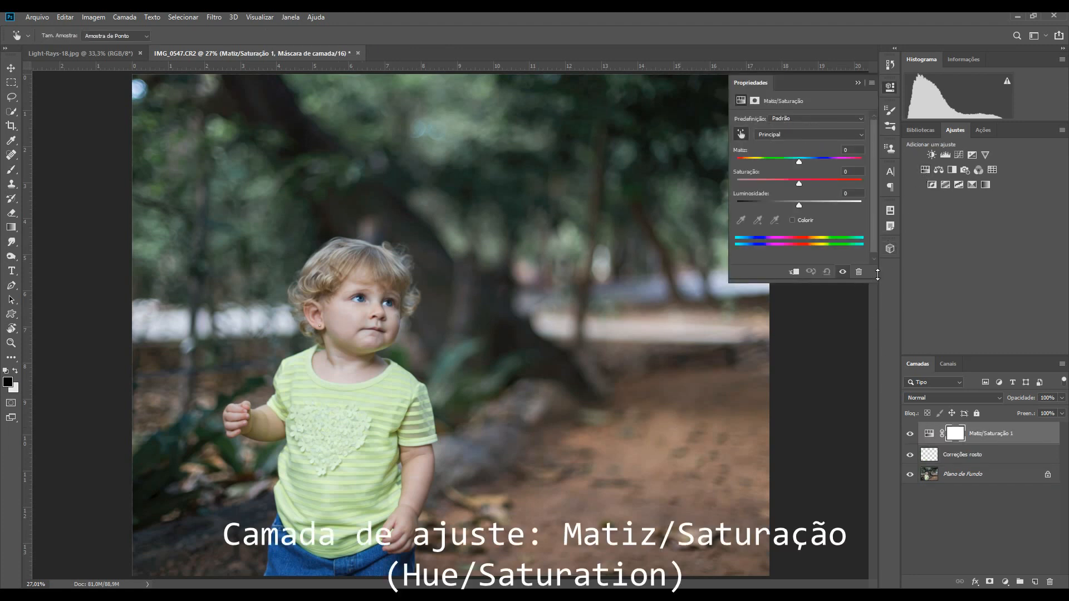
pyautogui.moveTo(800, 185); pyautogui.dragTo(788, 186)
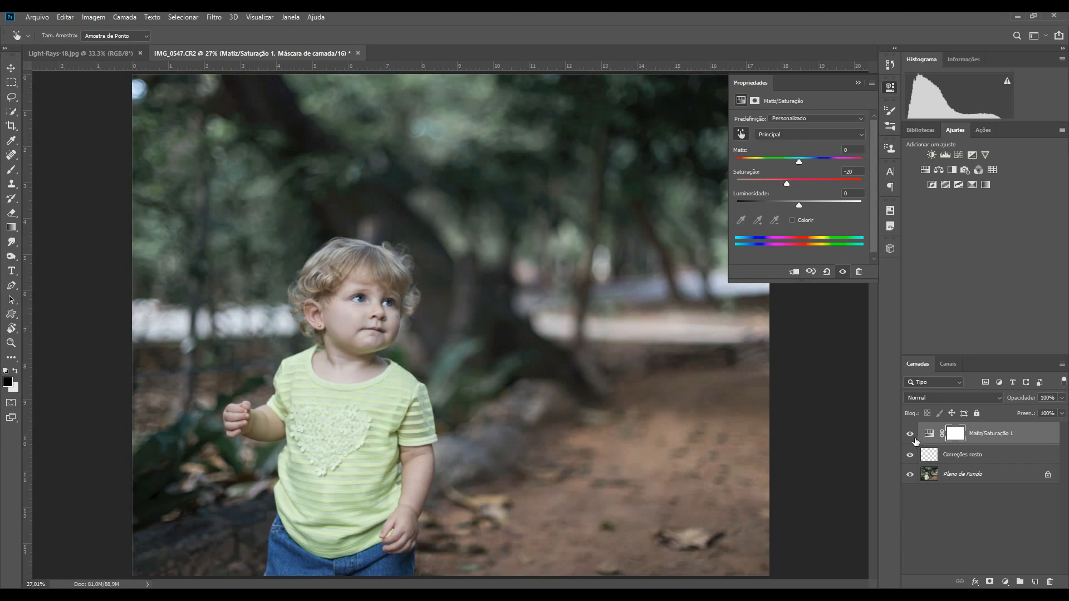
pyautogui.click(911, 434)
pyautogui.click(912, 432)
# Mask the desaturation off the child's face with a black 600 px brush at 100% opacity and 5% flow
pyautogui.click(12, 171)
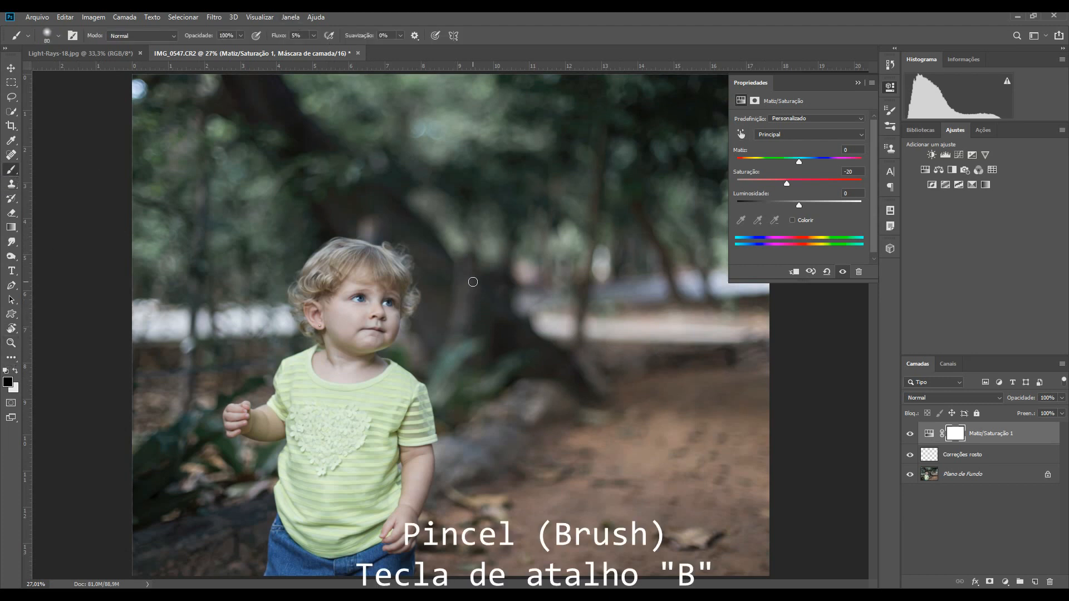
pyautogui.press(']')
pyautogui.press(']')
pyautogui.press(']')
pyautogui.press(']')
pyautogui.press(']')
pyautogui.press(']')
pyautogui.press(']')
pyautogui.press(']')
pyautogui.press(']')
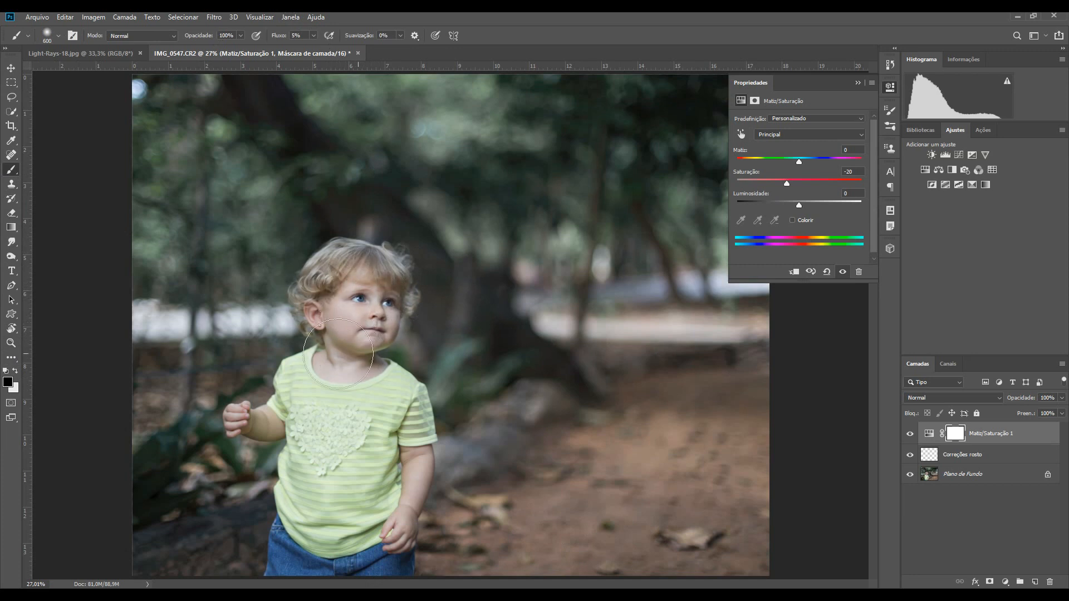
pyautogui.moveTo(329, 338)
pyautogui.mouseDown()
pyautogui.moveTo(362, 318)
pyautogui.moveTo(351, 309)
pyautogui.mouseUp()
# Mask the desaturation off the child's arms and hands with a black 250 px brush
pyautogui.press('[')
pyautogui.press('[')
pyautogui.press('[')
pyautogui.press('[')
pyautogui.moveTo(408, 512)
pyautogui.mouseDown()
pyautogui.moveTo(394, 482)
pyautogui.moveTo(287, 404)
pyautogui.moveTo(259, 418)
pyautogui.mouseUp()
# Add a Brightness/Contrast adjustment layer with brightness -64 and contrast 38
pyautogui.click(932, 155)
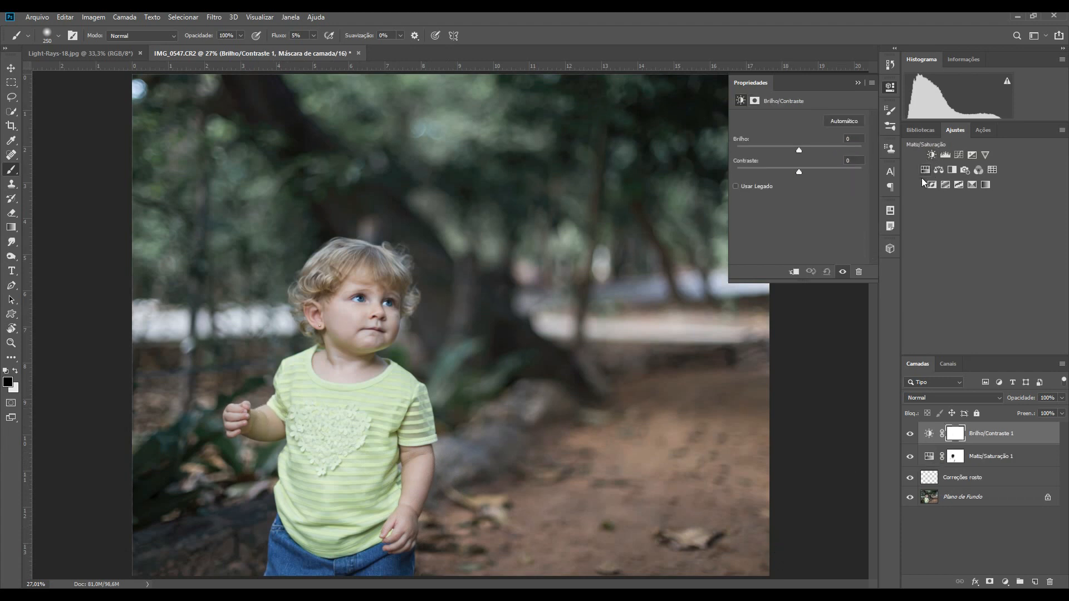
pyautogui.moveTo(799, 148); pyautogui.dragTo(772, 151)
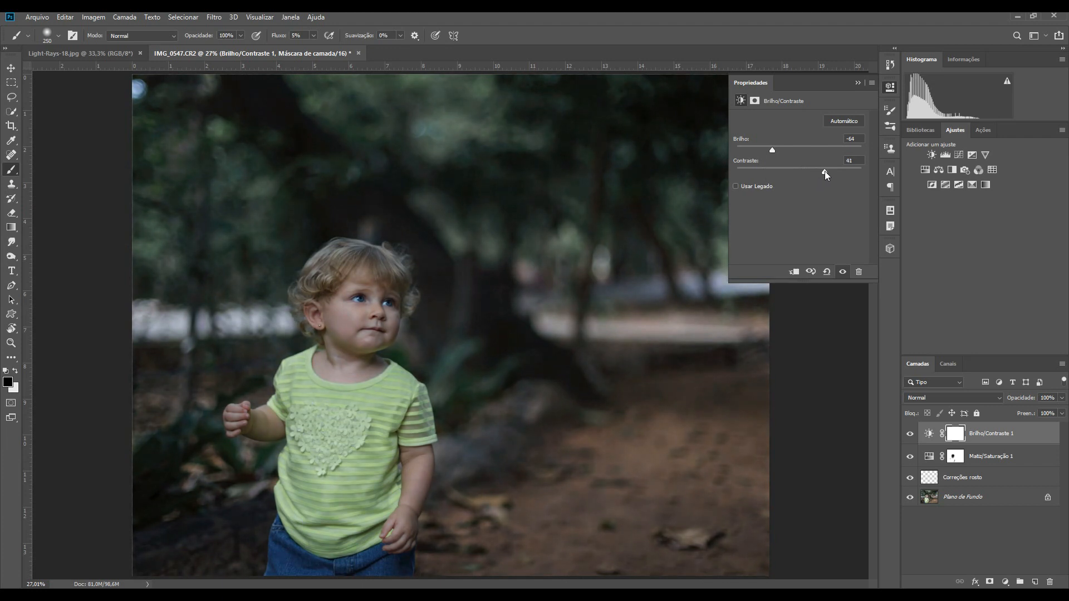
pyautogui.moveTo(822, 170); pyautogui.dragTo(822, 169)
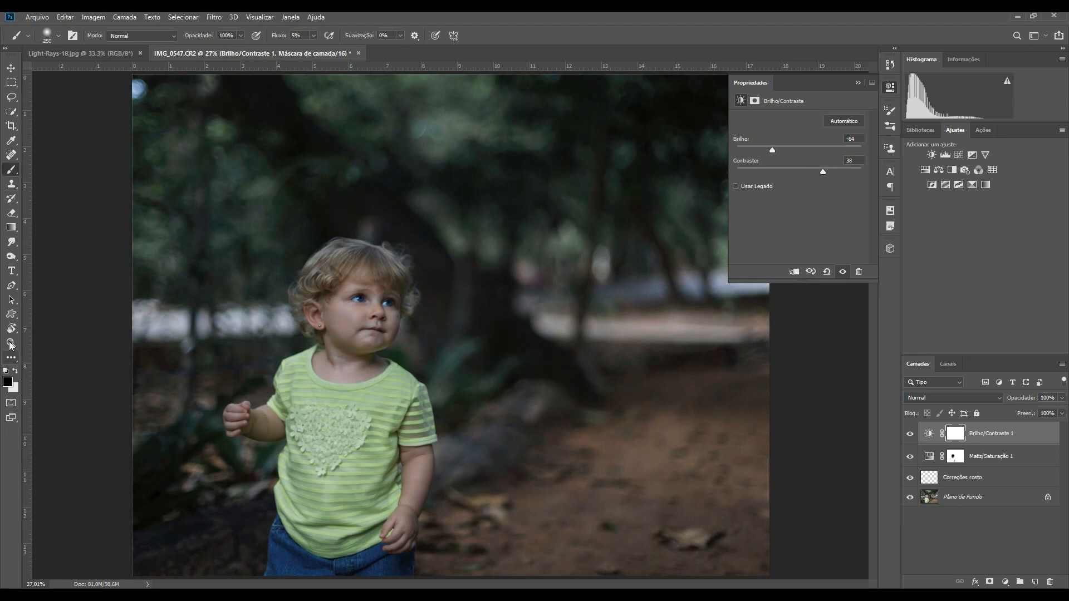
# Mask the darkening off the child with a black 500 px brush at 5% flow on the Brightness/Contrast mask
pyautogui.press(']')
pyautogui.press(']')
pyautogui.press(']')
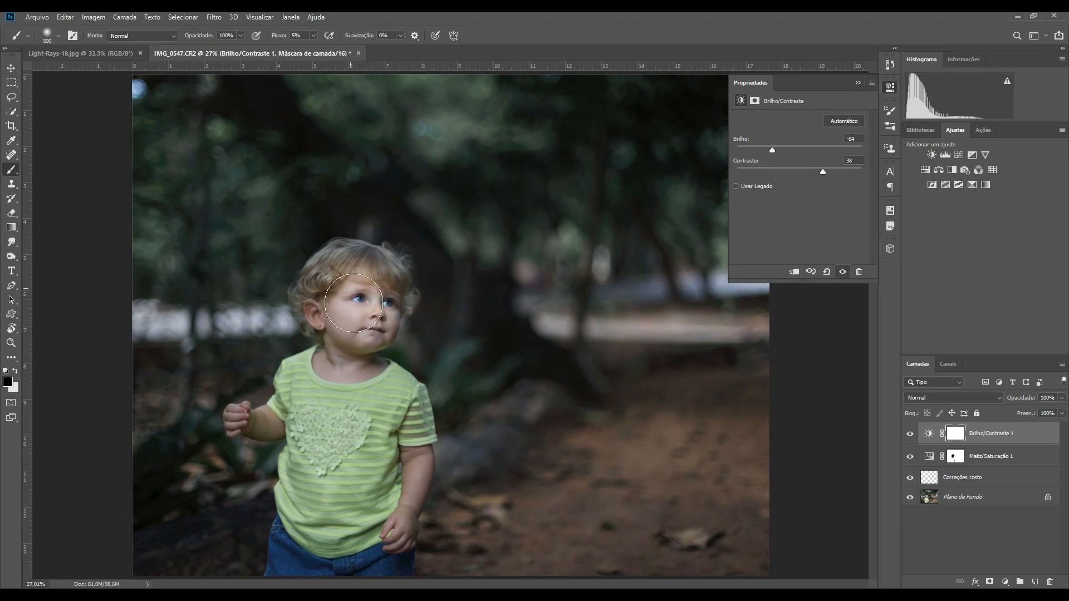
pyautogui.moveTo(353, 321)
pyautogui.mouseDown()
pyautogui.moveTo(328, 360)
pyautogui.moveTo(340, 380)
pyautogui.moveTo(385, 300)
pyautogui.moveTo(332, 279)
pyautogui.moveTo(361, 354)
pyautogui.moveTo(363, 344)
pyautogui.moveTo(320, 394)
pyautogui.moveTo(326, 433)
pyautogui.moveTo(356, 405)
pyautogui.moveTo(398, 442)
pyautogui.moveTo(410, 480)
pyautogui.moveTo(408, 470)
pyautogui.moveTo(398, 515)
pyautogui.moveTo(389, 433)
pyautogui.moveTo(271, 426)
pyautogui.moveTo(306, 408)
pyautogui.moveTo(239, 422)
pyautogui.moveTo(334, 351)
pyautogui.moveTo(373, 280)
pyautogui.moveTo(383, 283)
pyautogui.moveTo(346, 277)
pyautogui.moveTo(358, 338)
pyautogui.moveTo(372, 333)
pyautogui.moveTo(398, 372)
pyautogui.moveTo(433, 475)
pyautogui.moveTo(415, 478)
pyautogui.moveTo(404, 518)
pyautogui.moveTo(382, 521)
pyautogui.moveTo(384, 450)
pyautogui.moveTo(290, 424)
pyautogui.moveTo(256, 430)
pyautogui.moveTo(313, 417)
pyautogui.moveTo(335, 370)
pyautogui.moveTo(327, 455)
pyautogui.moveTo(360, 411)
pyautogui.moveTo(344, 335)
pyautogui.moveTo(352, 318)
pyautogui.moveTo(320, 306)
pyautogui.moveTo(382, 272)
pyautogui.moveTo(382, 323)
pyautogui.moveTo(364, 288)
pyautogui.moveTo(321, 288)
pyautogui.moveTo(358, 335)
pyautogui.mouseUp()
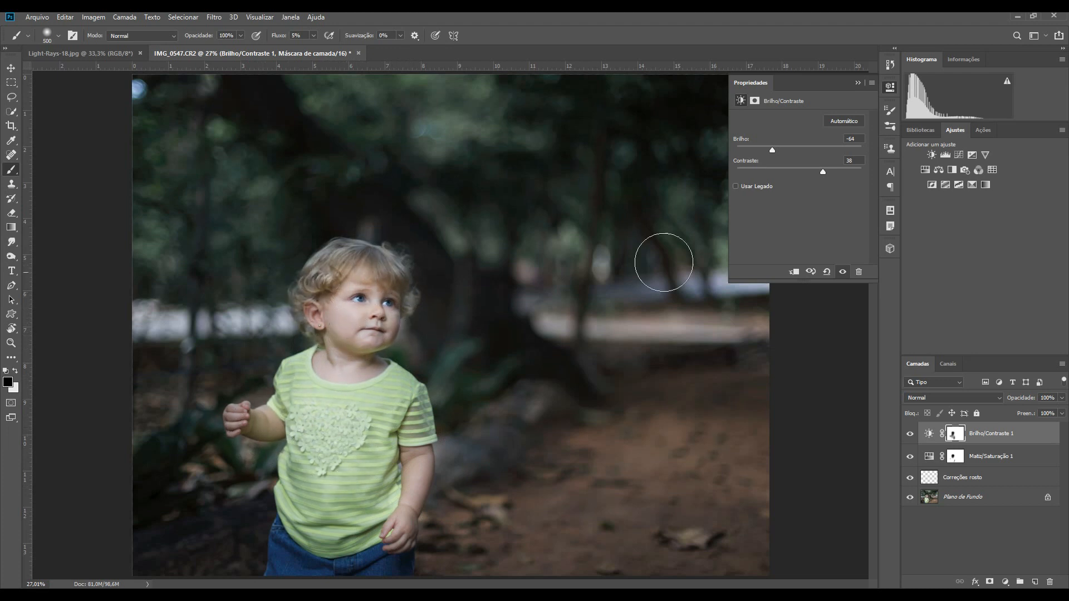
# Compare the photo with only the background layer and with all edits, and check the Light-Rays-18.jpg reference image
pyautogui.keyDown('alt'); pyautogui.click(910, 498); pyautogui.keyUp('alt')
pyautogui.keyDown('alt'); pyautogui.click(911, 497); pyautogui.keyUp('alt')
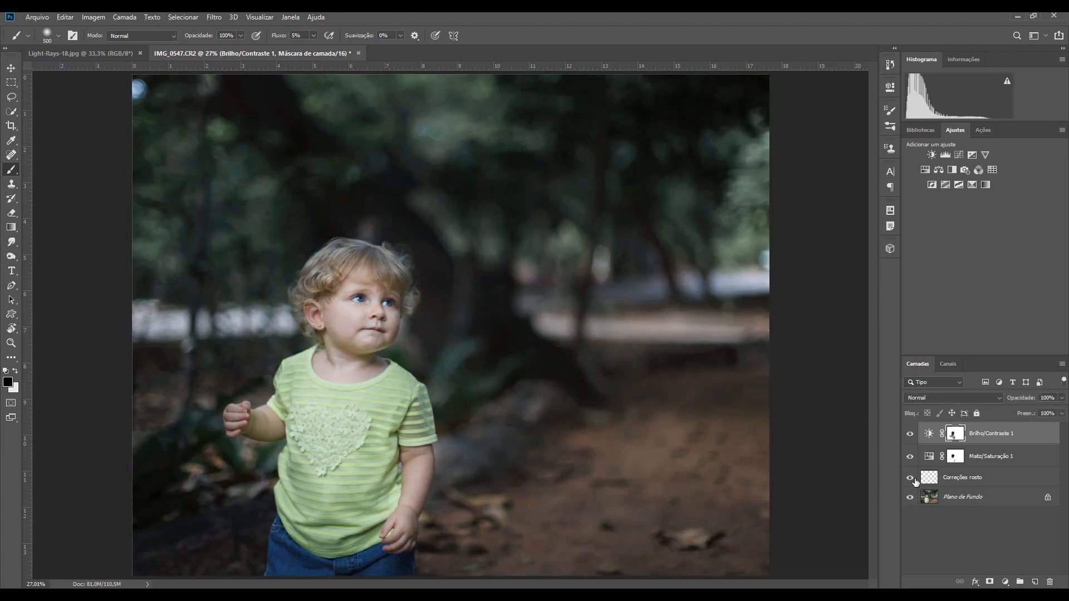
pyautogui.hotkey('ctrl', '-')
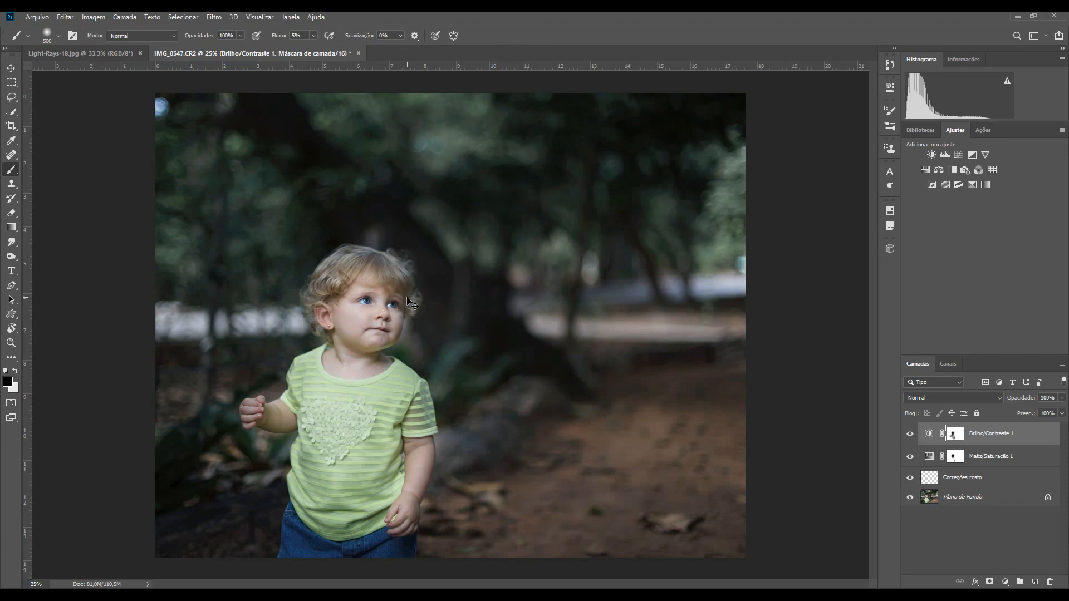
pyautogui.hotkey('ctrl', '-')
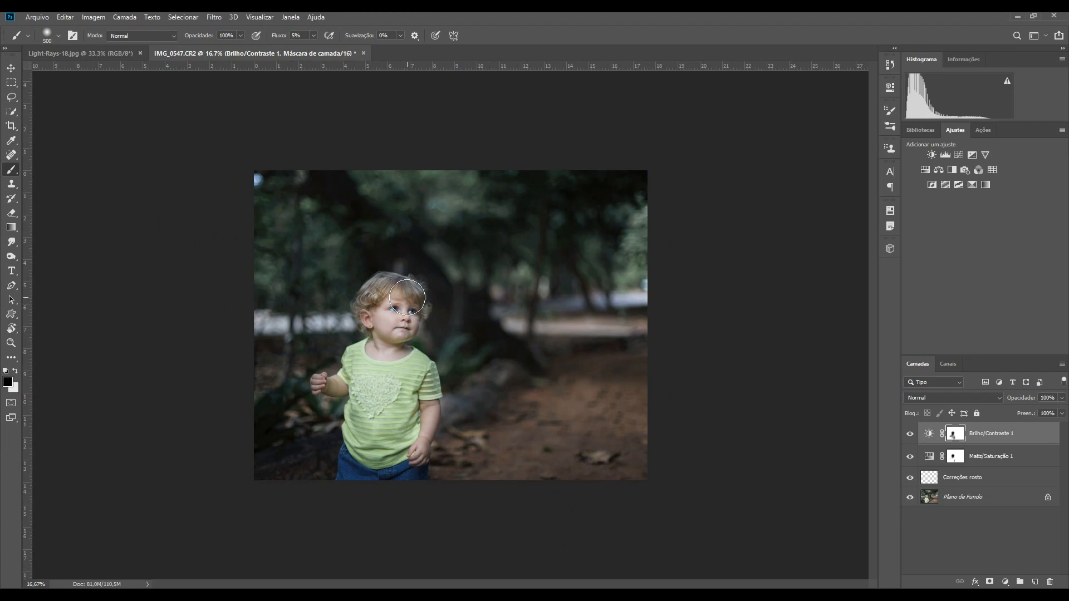
pyautogui.click(92, 53)
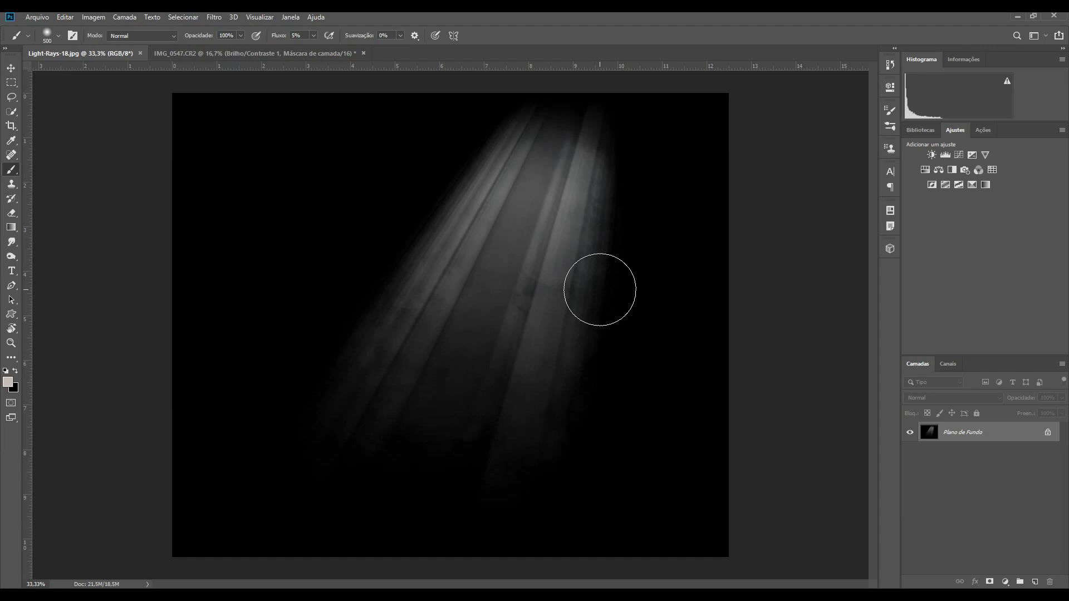
pyautogui.click(280, 51)
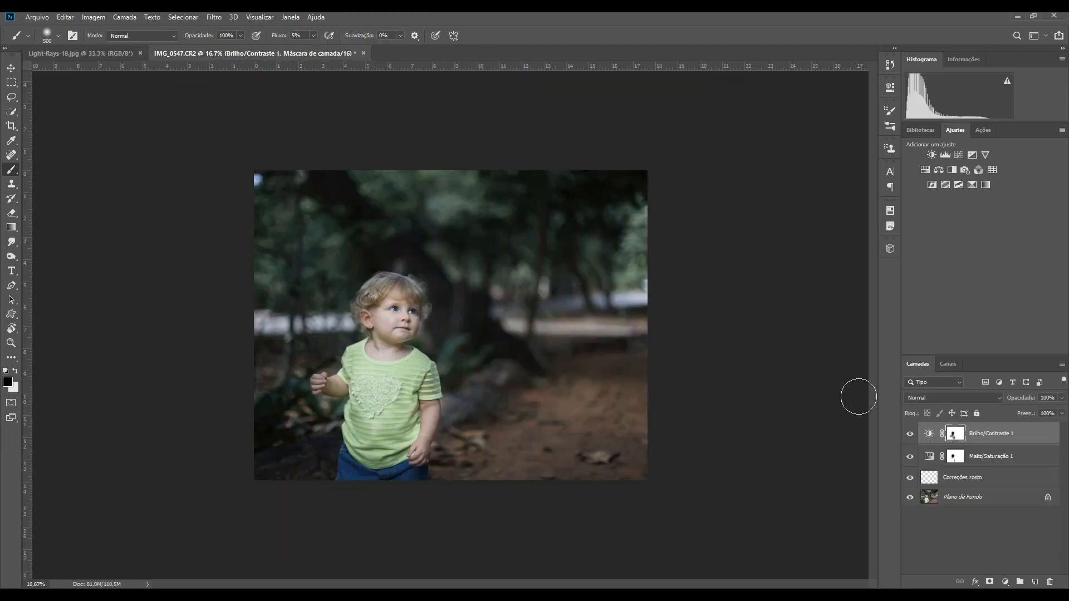
# Add a new top layer and paint a straight white ray from above the photo to the child's head, using a 500 px brush at 50% opacity
pyautogui.click(1035, 582)
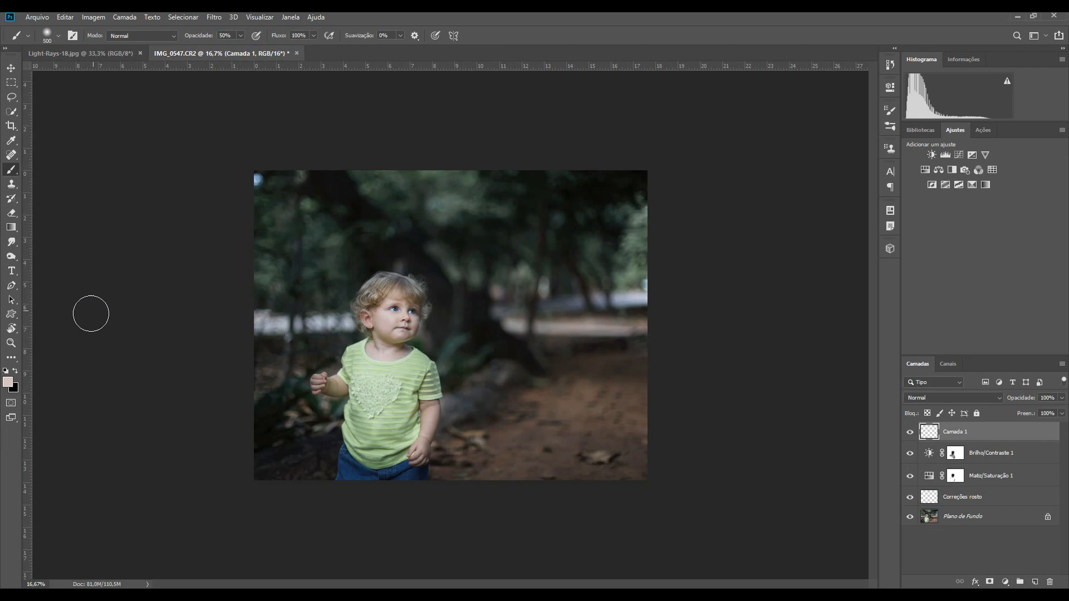
pyautogui.press('d')
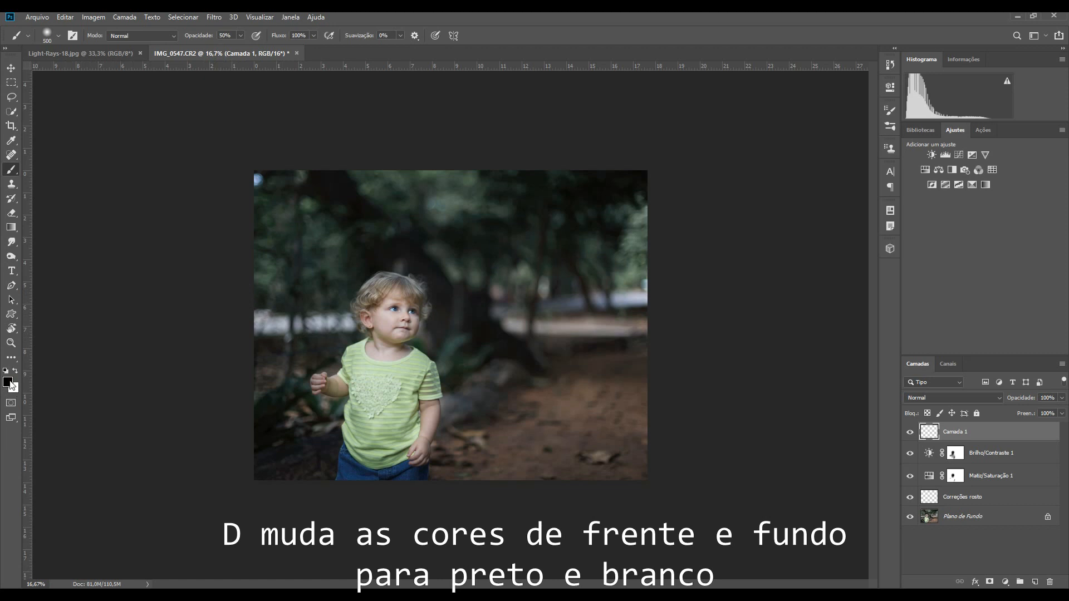
pyautogui.press('x')
pyautogui.press('s')
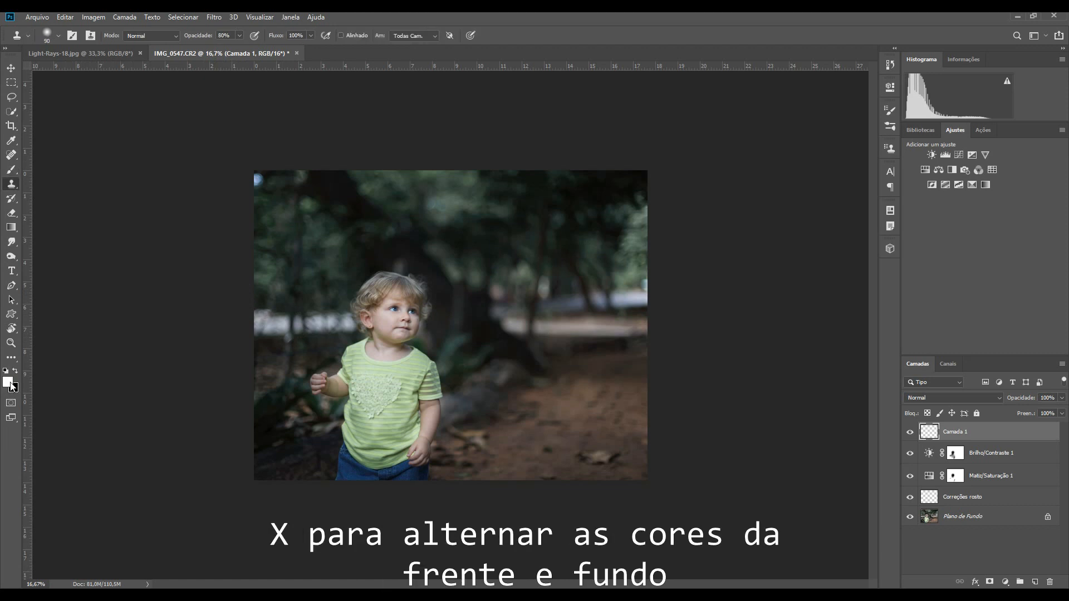
pyautogui.press('b')
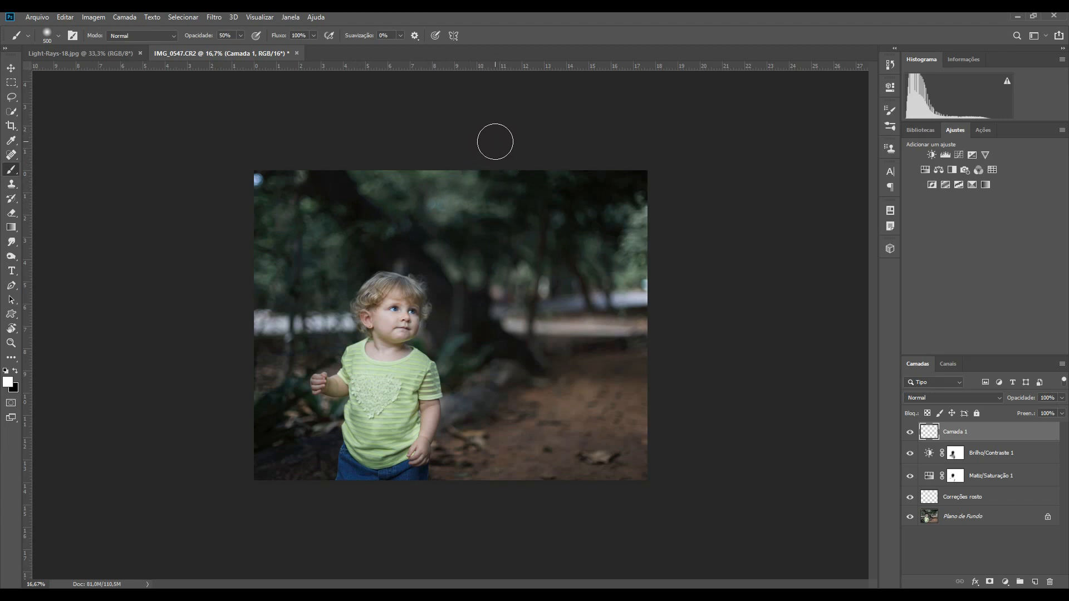
pyautogui.keyDown('shift'); pyautogui.click(370, 298); pyautogui.keyUp('shift')
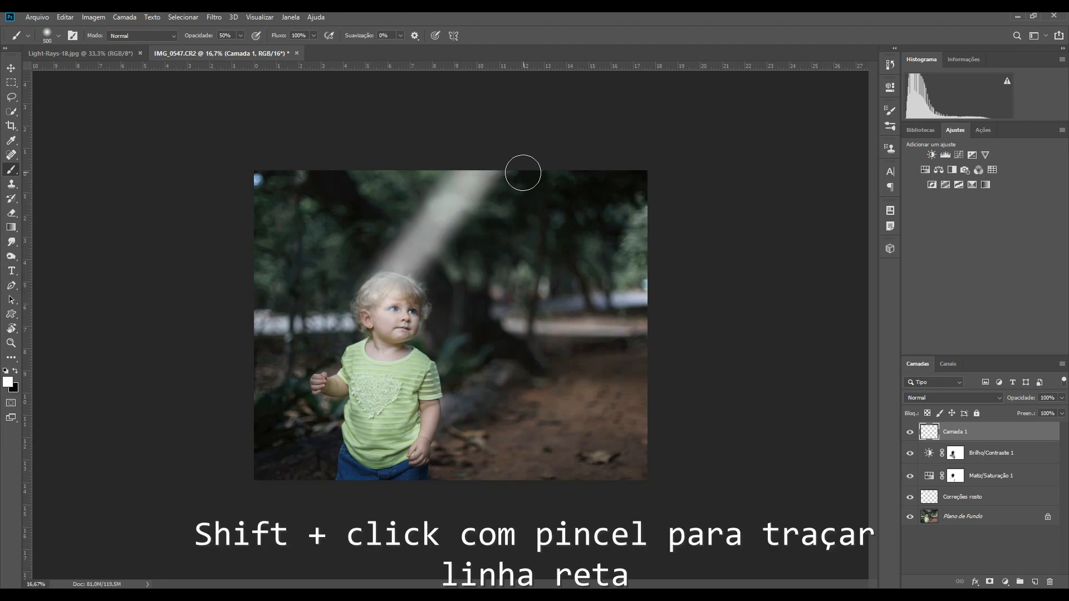
# Paint a narrower straight white ray beside the first one, from above the photo to the child's forehead, with a 200 px brush
pyautogui.press('[')
pyautogui.press('[')
pyautogui.press('[')
pyautogui.press('[')
pyautogui.press('[')
pyautogui.press('[')
pyautogui.press('[')
pyautogui.click(515, 162)
pyautogui.keyDown('shift'); pyautogui.click(405, 295); pyautogui.keyUp('shift')
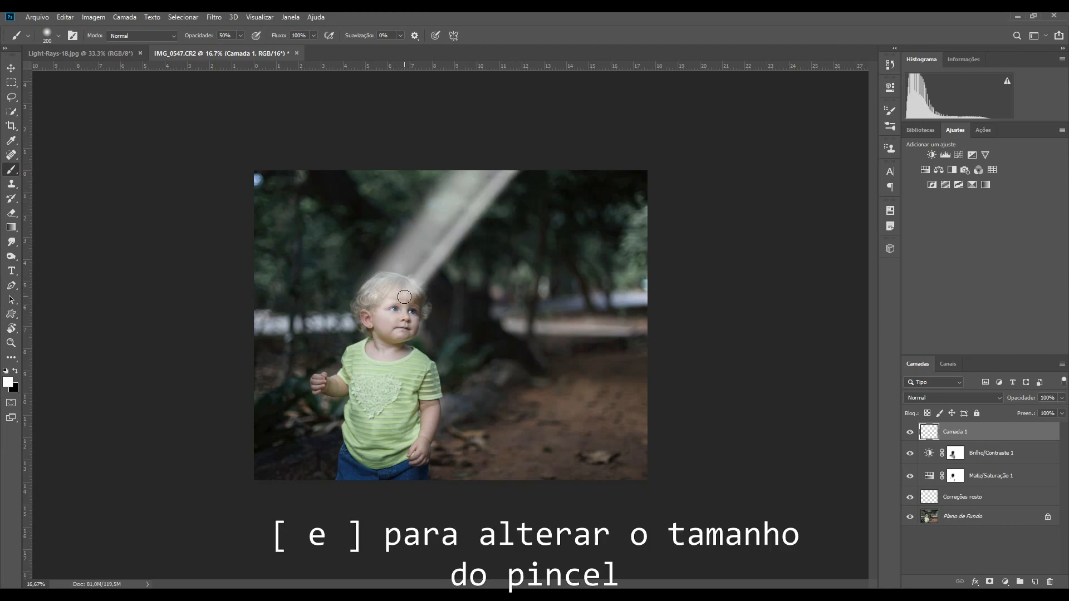
# Paint wide straight white rays from above the photo across the child's face, chest and side with an 800 px brush
pyautogui.press(']')
pyautogui.press(']')
pyautogui.press(']')
pyautogui.press(']')
pyautogui.press(']')
pyautogui.press(']')
pyautogui.keyDown('shift'); pyautogui.click(555, 162); pyautogui.keyUp('shift')
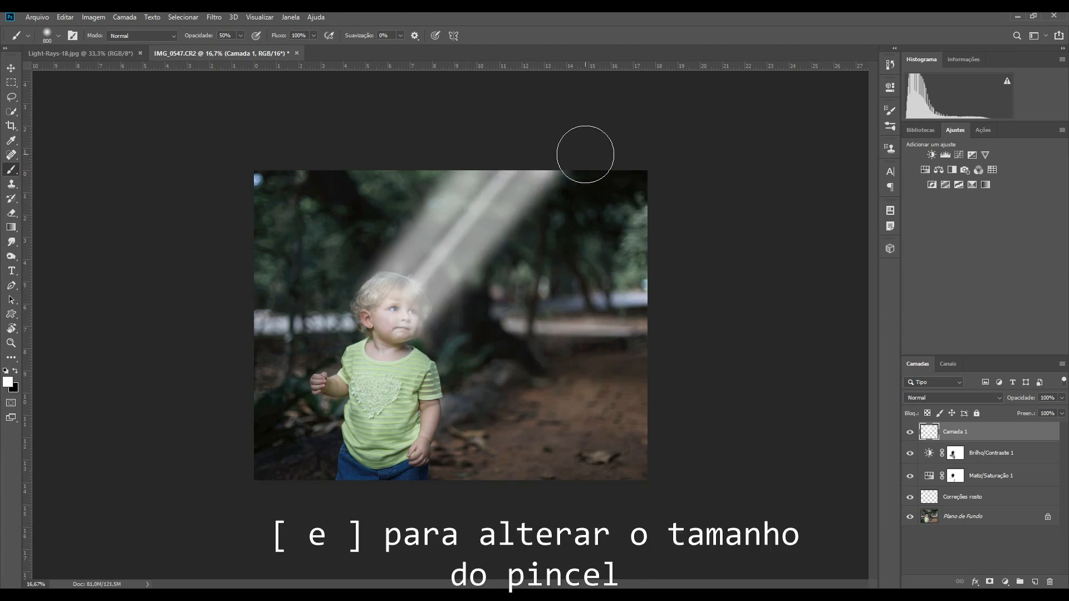
pyautogui.click(617, 151)
pyautogui.keyDown('shift'); pyautogui.click(417, 378); pyautogui.keyUp('shift')
pyautogui.click(629, 163)
pyautogui.keyDown('shift'); pyautogui.click(440, 445); pyautogui.keyUp('shift')
# Paint a thin straight white ray among the wide ones, from above the photo to the child's neck, with a 125 px brush
pyautogui.press('[')
pyautogui.press('[')
pyautogui.press('[')
pyautogui.press('[')
pyautogui.press('[')
pyautogui.press('[')
pyautogui.click(549, 163)
pyautogui.keyDown('shift'); pyautogui.click(415, 342); pyautogui.keyUp('shift')
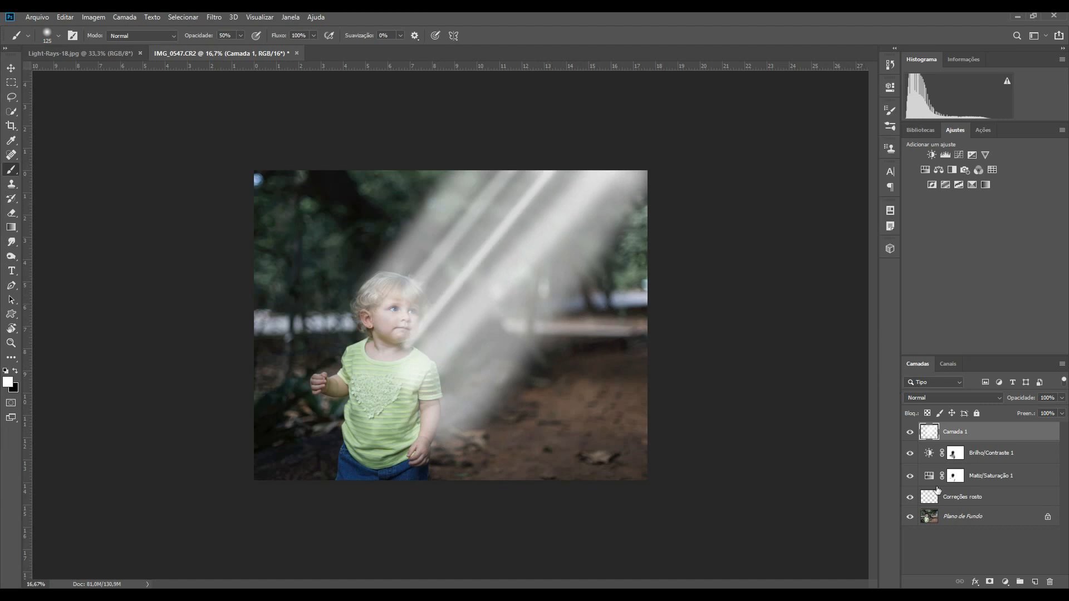
# Add a mask to the light ray layer and fade the rays' lower ends with a black-to-transparent linear gradient
pyautogui.click(990, 582)
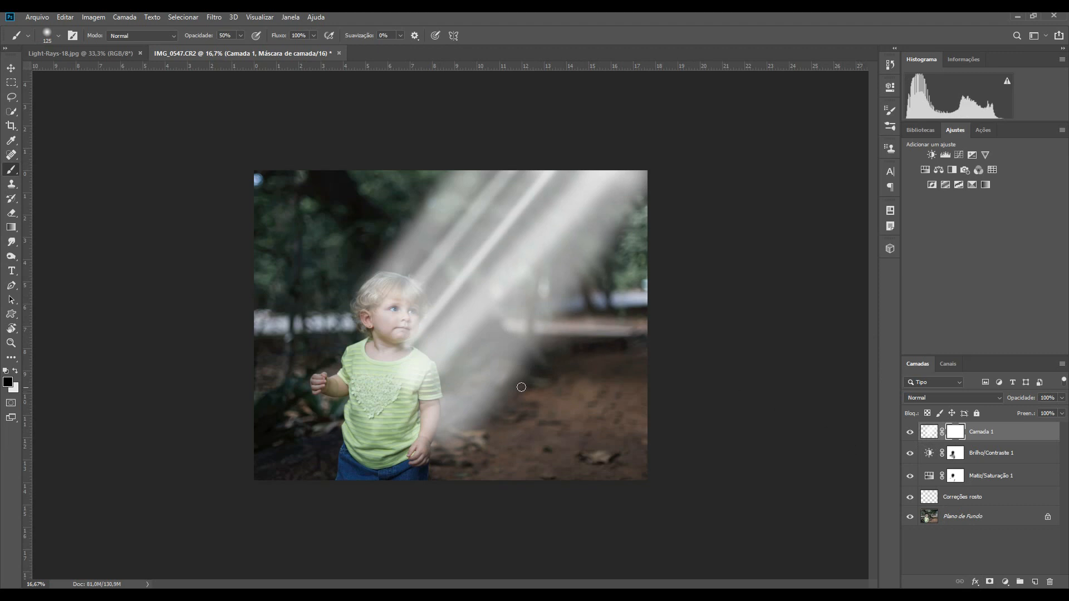
pyautogui.click(11, 227)
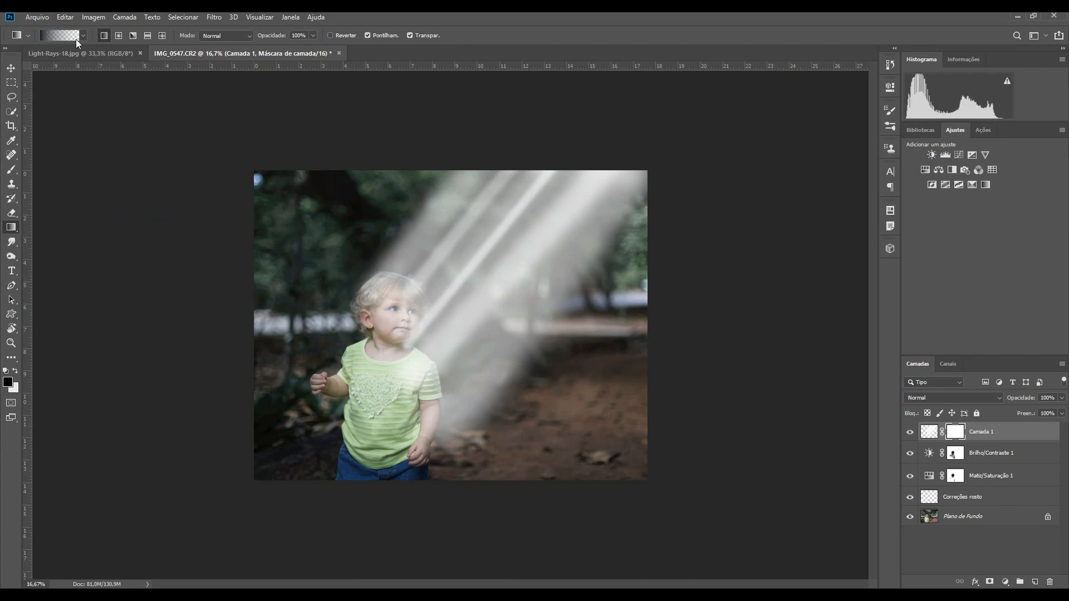
pyautogui.moveTo(501, 178); pyautogui.dragTo(515, 248)
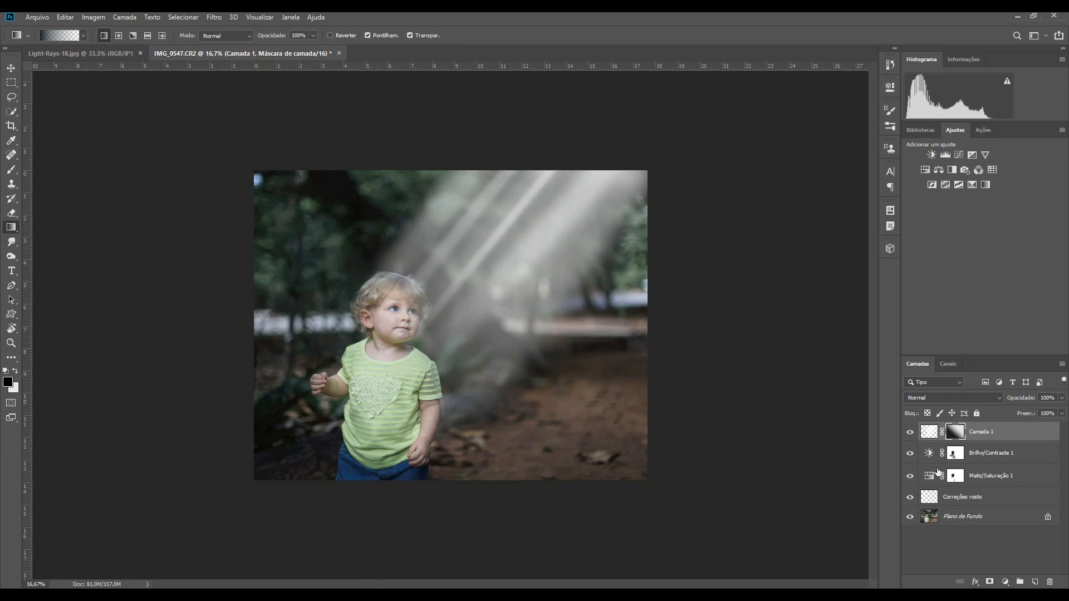
# Set the light ray layer's opacity to 40%, and compare the photo with and without the rays
pyautogui.click(932, 434)
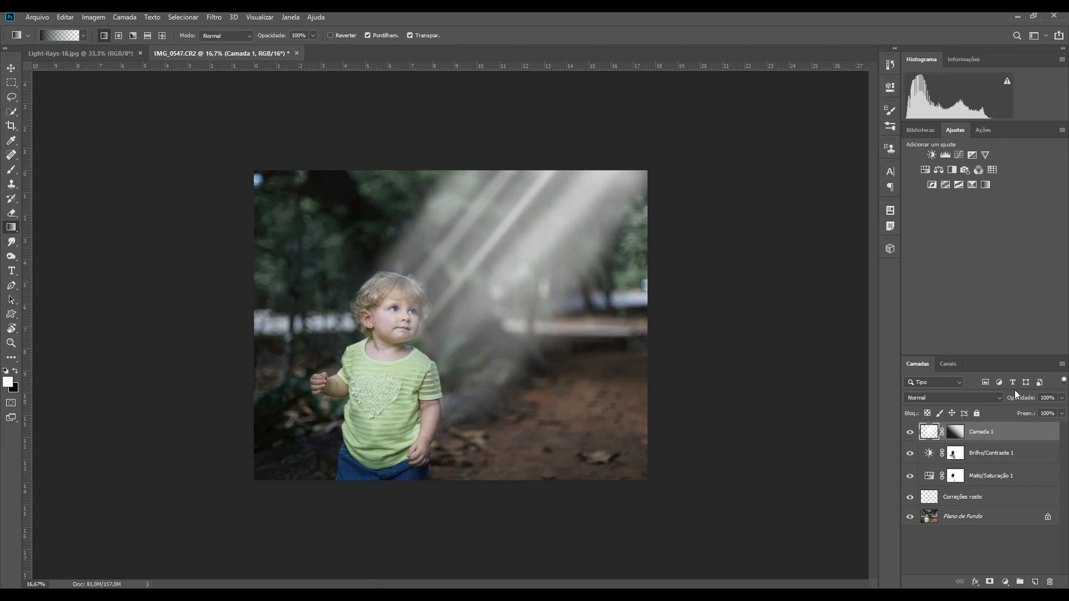
pyautogui.press('v')
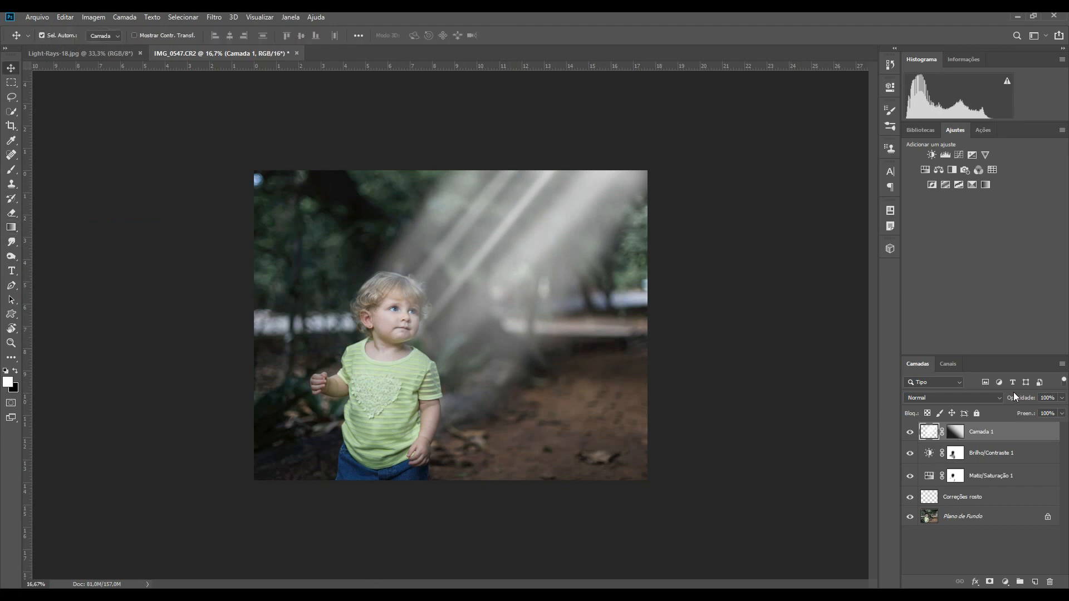
pyautogui.press('2')
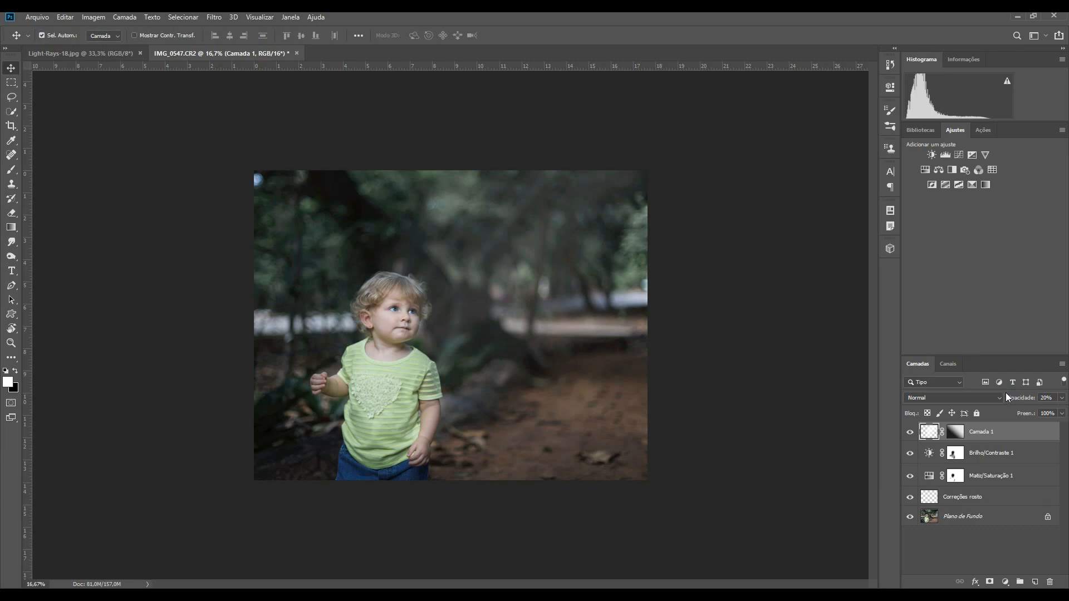
pyautogui.press('3')
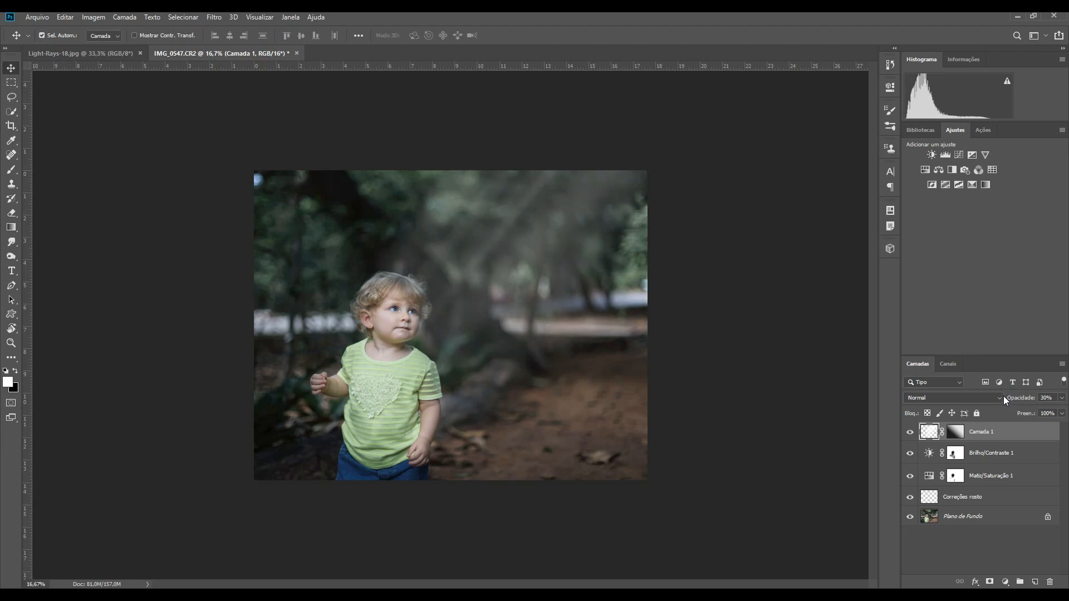
pyautogui.press('4')
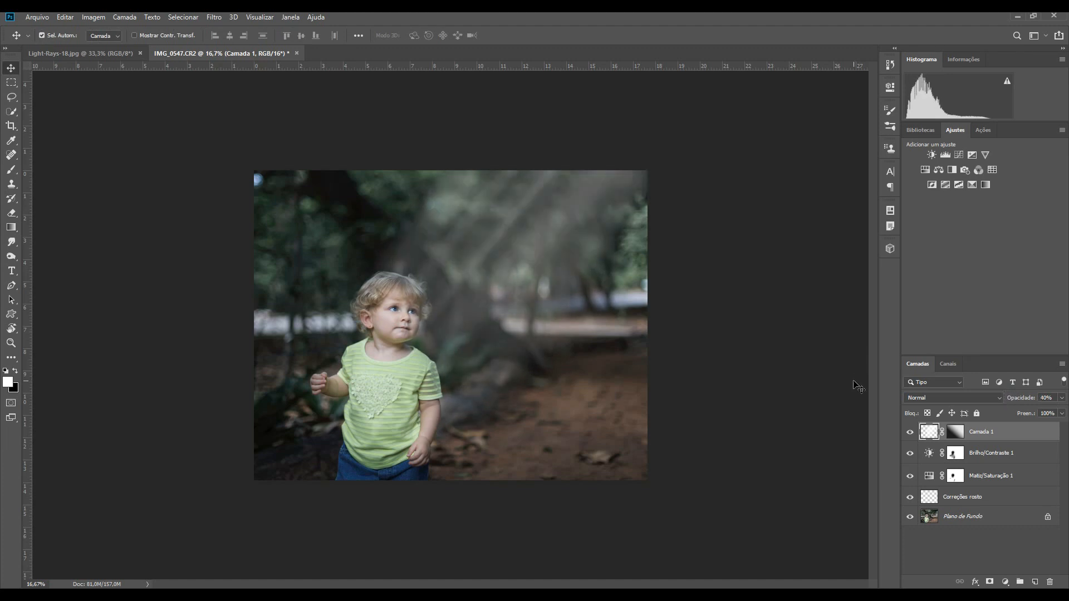
pyautogui.click(911, 433)
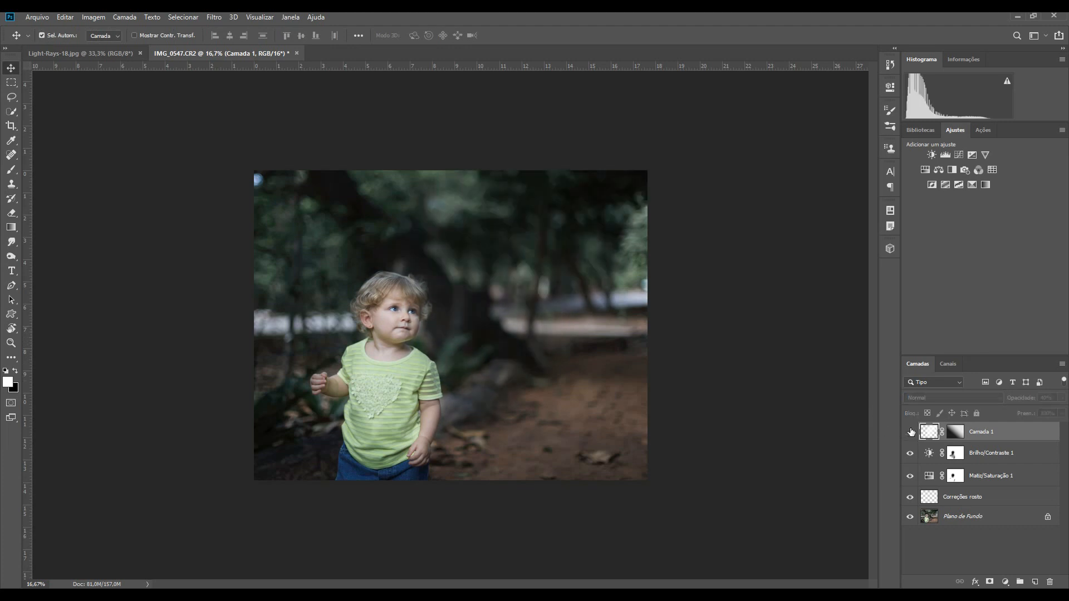
pyautogui.click(910, 434)
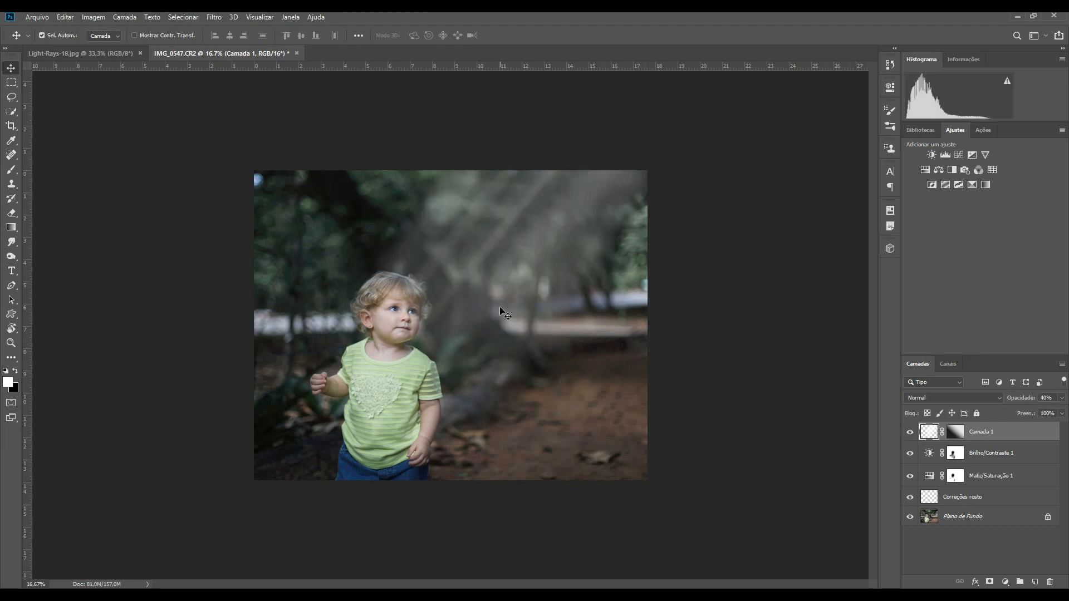
# Hide the painted light ray layer and rename it as Destaque 1
pyautogui.click(910, 434)
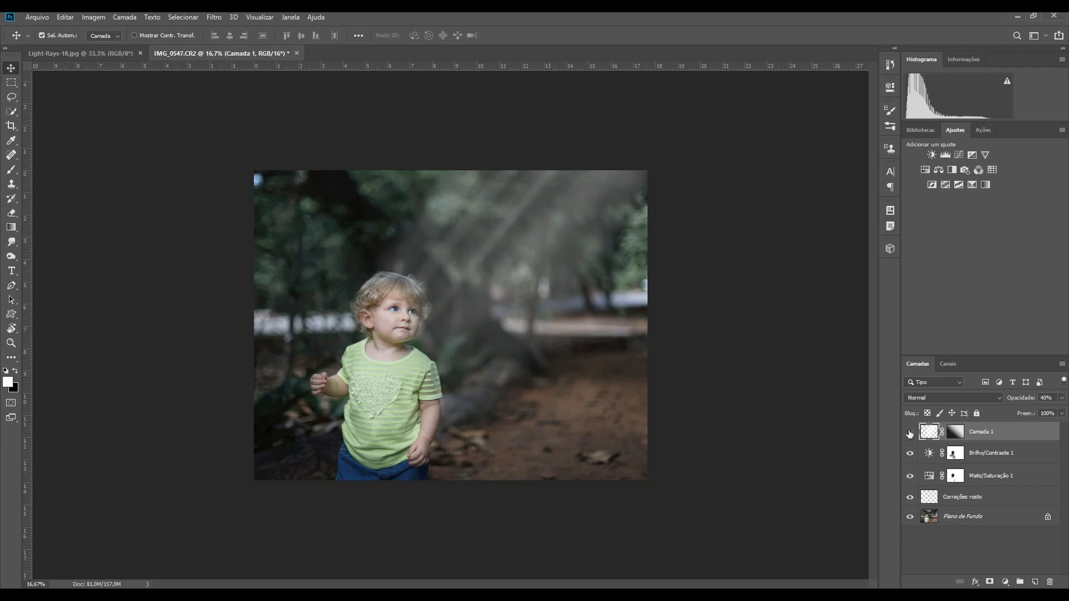
pyautogui.doubleClick(981, 431)
pyautogui.write('Desta')
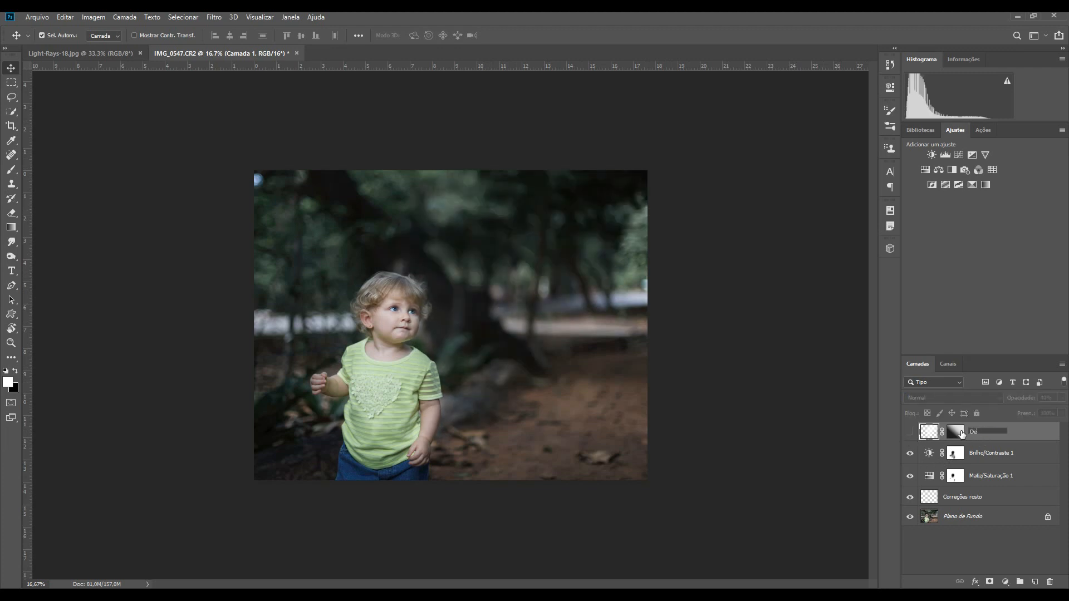
pyautogui.write('que 1')
pyautogui.press('Return')
# Copy the whole Light-Rays-18.jpg image into the portrait as a new layer and set its blend mode to Divisão (Screen)
pyautogui.click(113, 51)
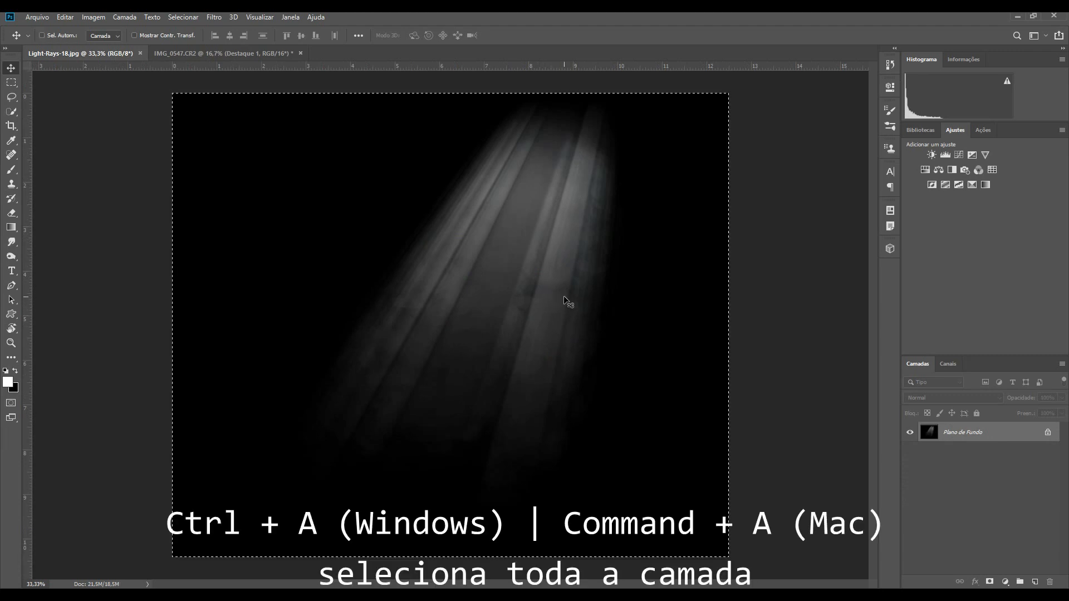
pyautogui.hotkey('ctrl', 'a')
pyautogui.click(214, 53)
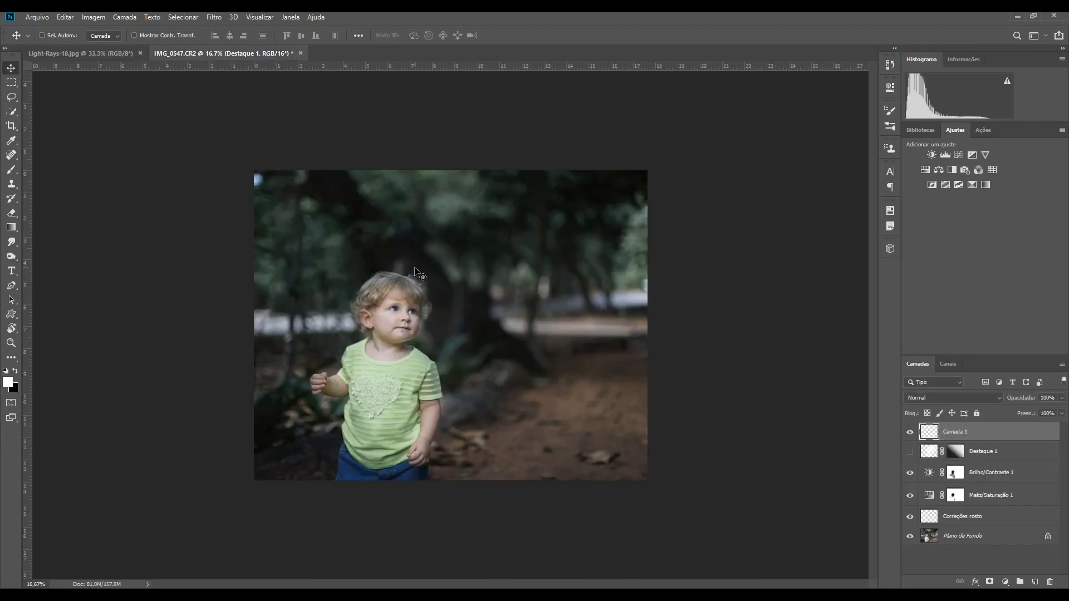
pyautogui.hotkey('ctrl', 'v')
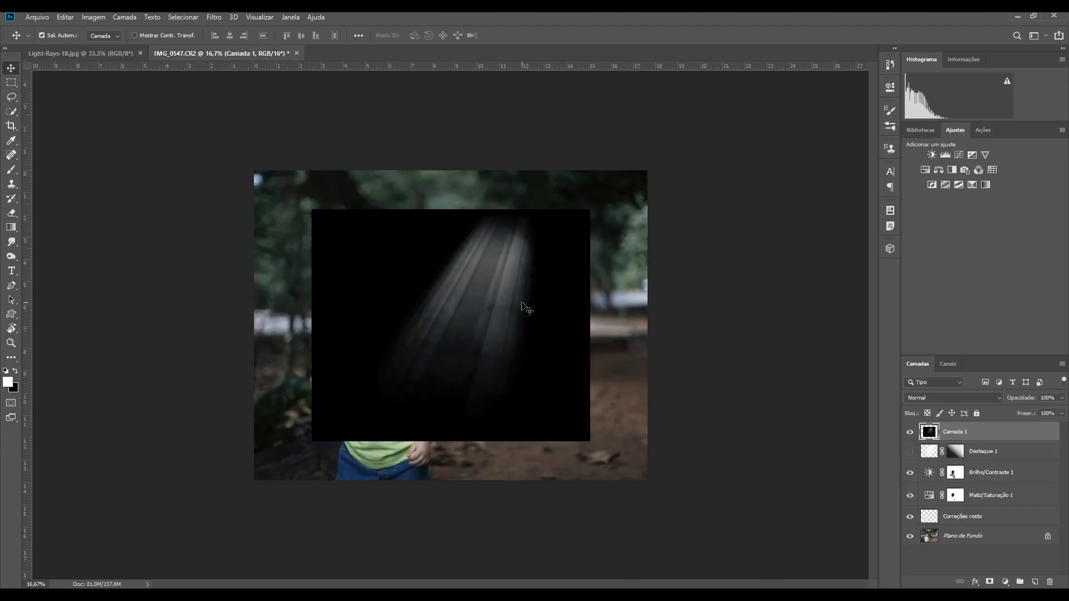
pyautogui.click(948, 397)
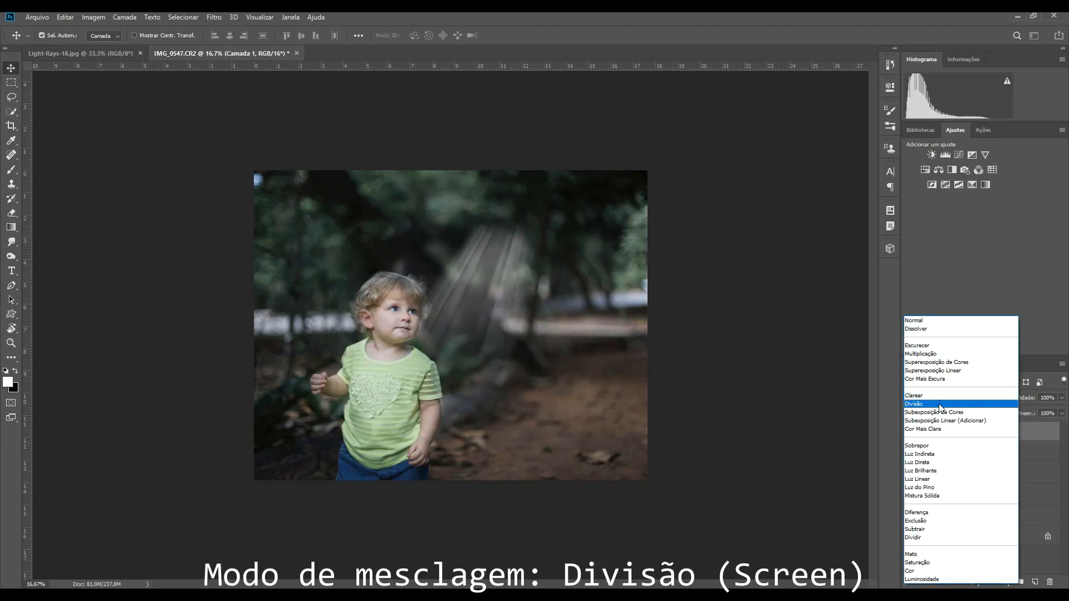
pyautogui.click(941, 404)
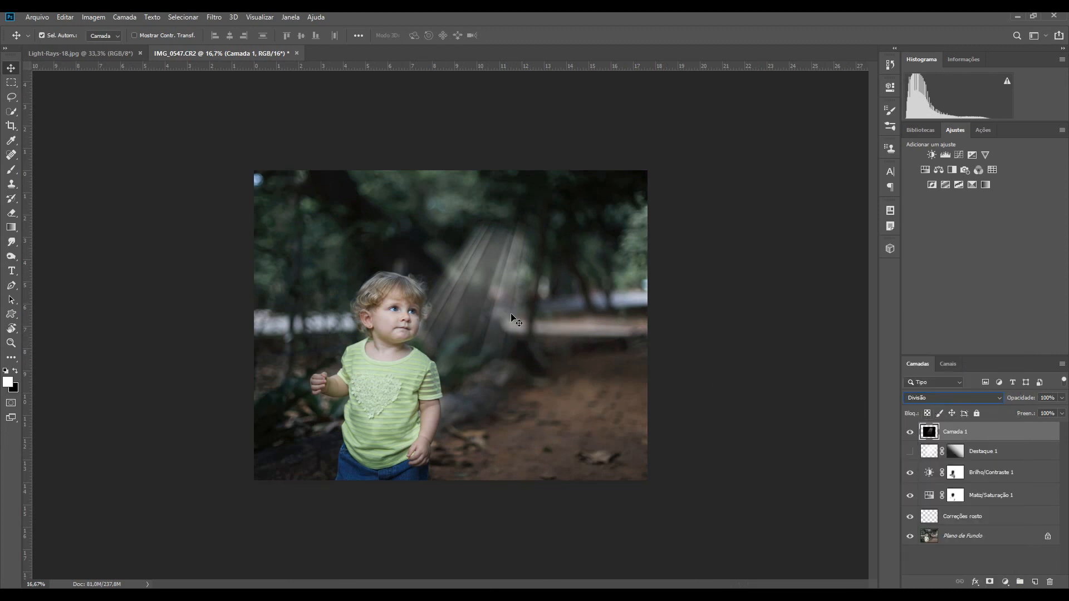
# Scale the pasted light ray layer proportionally to about 156% so its rays start above the photo's upper edge
pyautogui.hotkey('ctrl', 't')
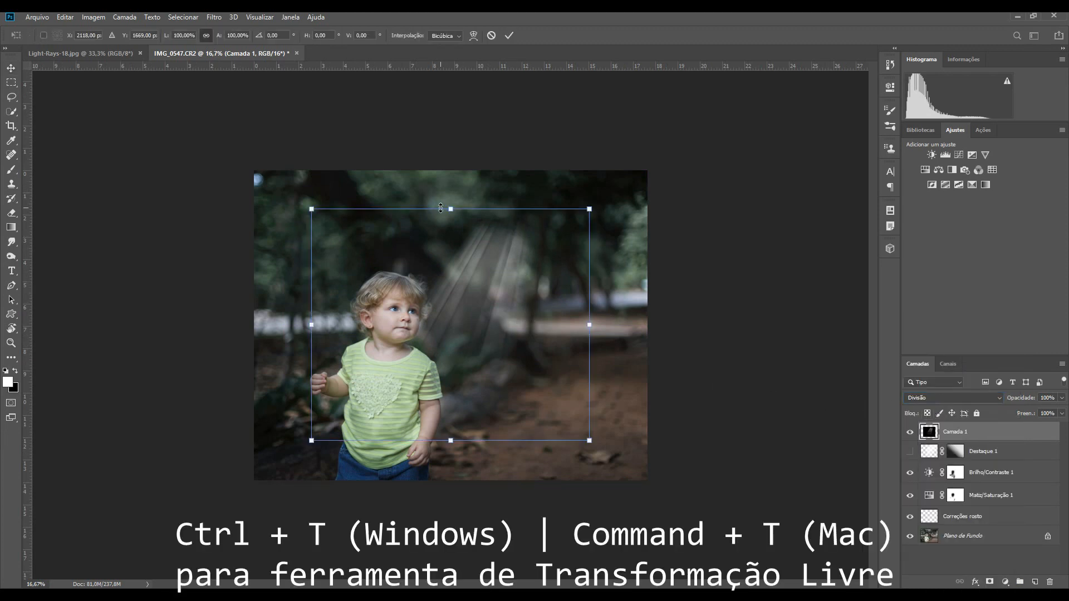
pyautogui.moveTo(450, 209); pyautogui.dragTo(451, 77)
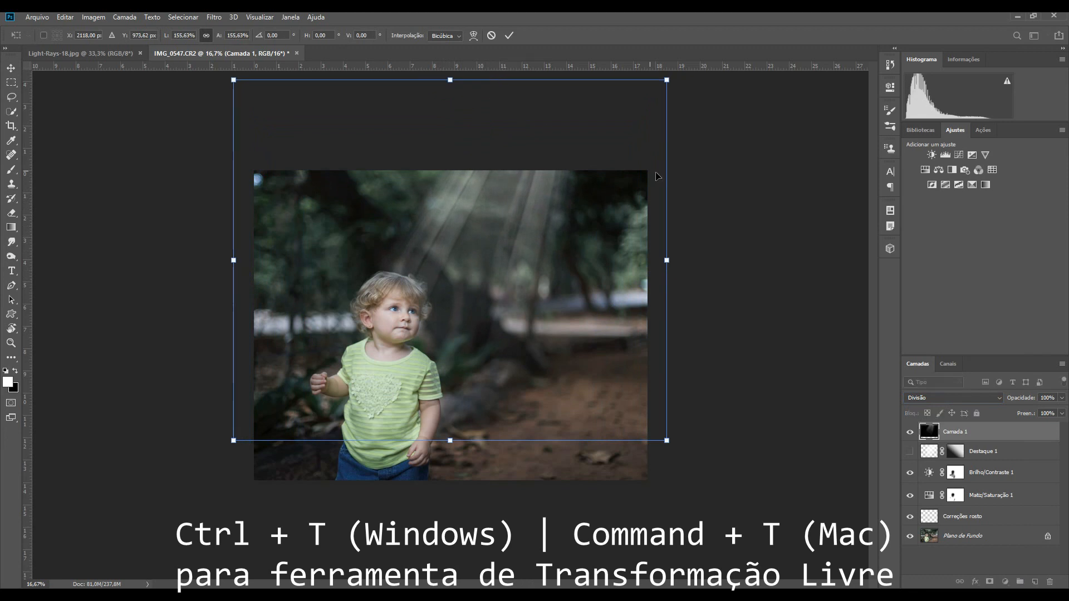
pyautogui.press('Return')
# Rotate the pasted rays about 11.9° clockwise, enlarge them to about 133%, and move them over the area beside the child
pyautogui.hotkey('ctrl', 't')
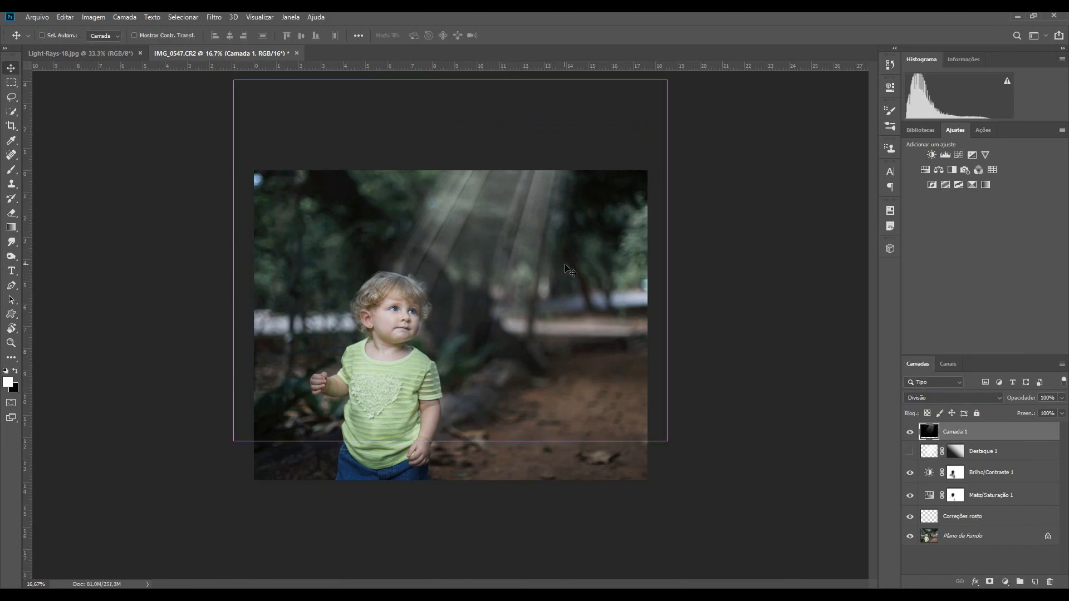
pyautogui.moveTo(715, 455); pyautogui.dragTo(664, 502)
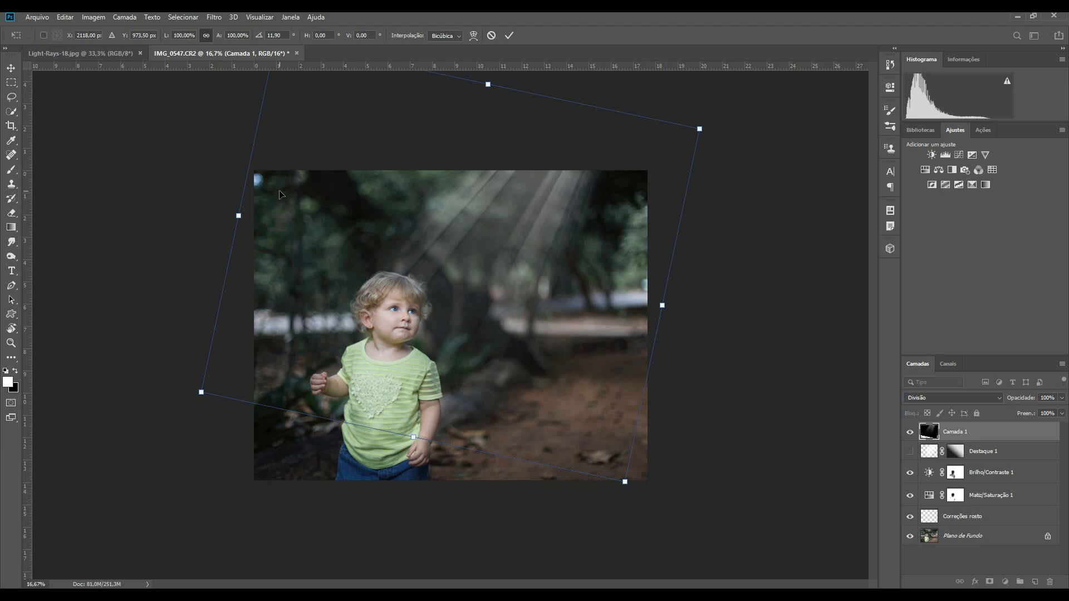
pyautogui.moveTo(202, 392); pyautogui.dragTo(39, 480)
pyautogui.moveTo(444, 343); pyautogui.dragTo(500, 323)
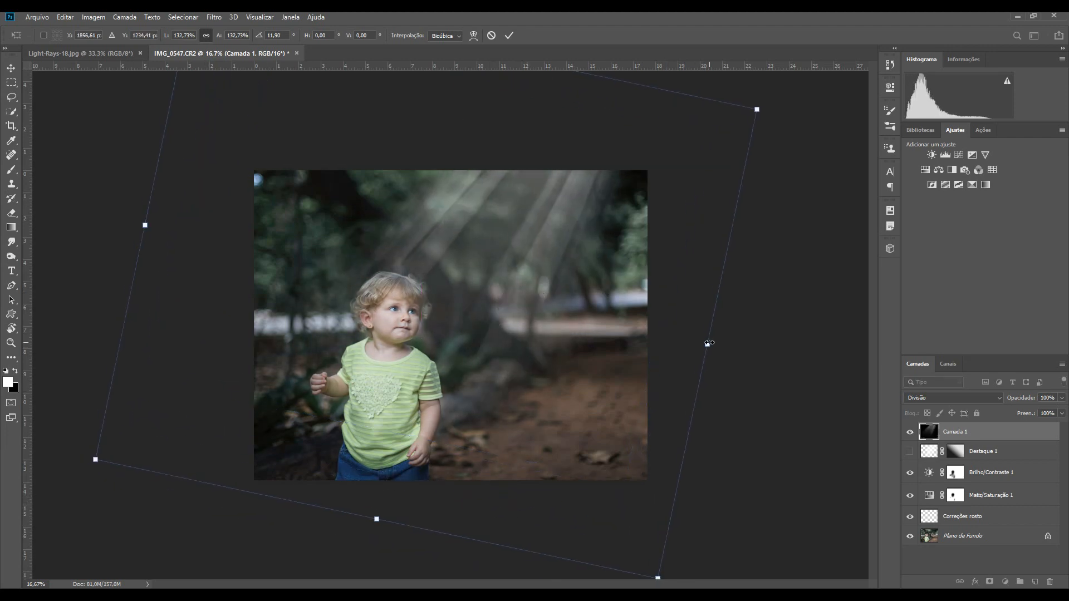
pyautogui.press('Return')
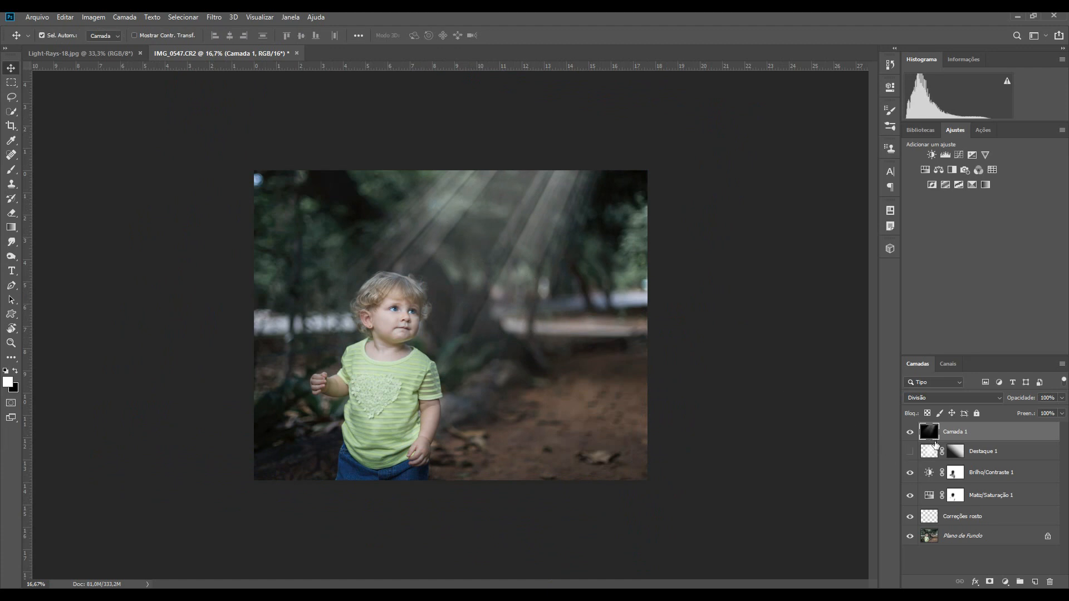
# Soften the pasted rays with a 17-pixel Gaussian Blur, checking the preview with and without the effect
pyautogui.click(224, 19)
pyautogui.moveTo(295, 146)
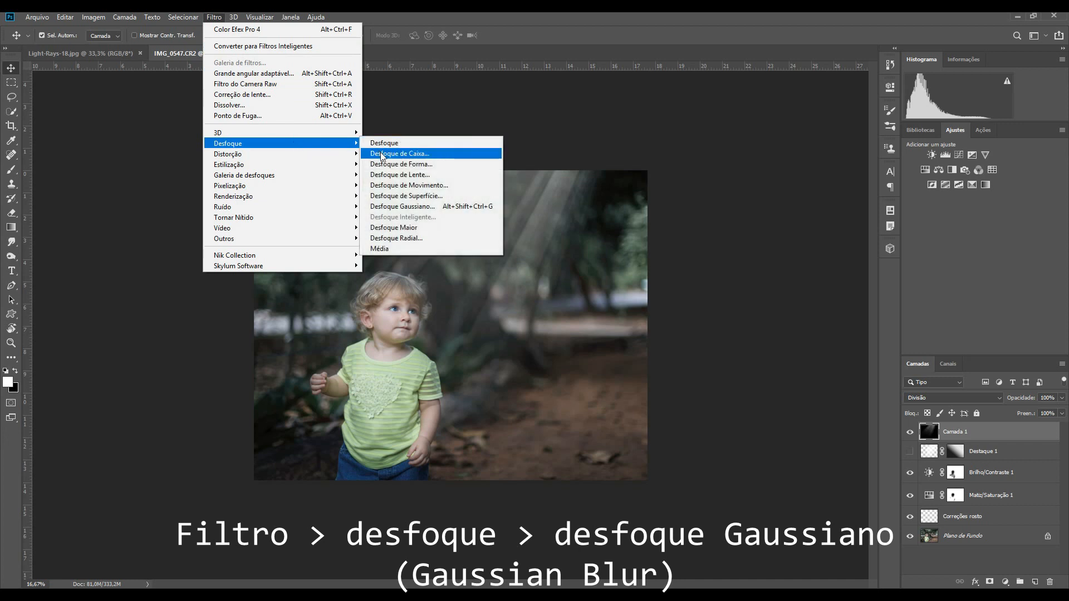
pyautogui.click(412, 206)
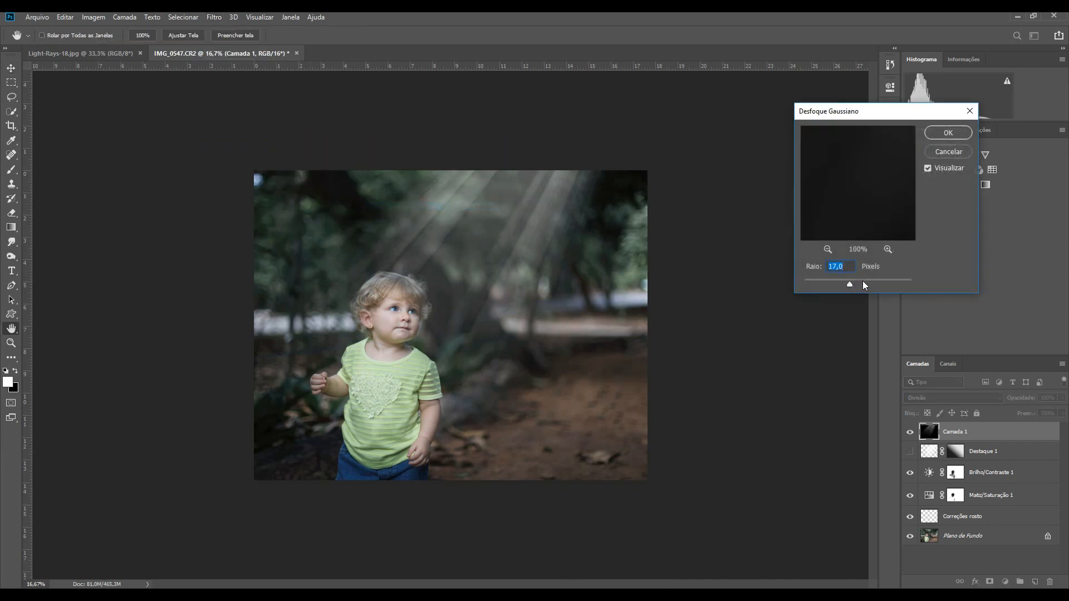
pyautogui.click(929, 172)
pyautogui.click(932, 170)
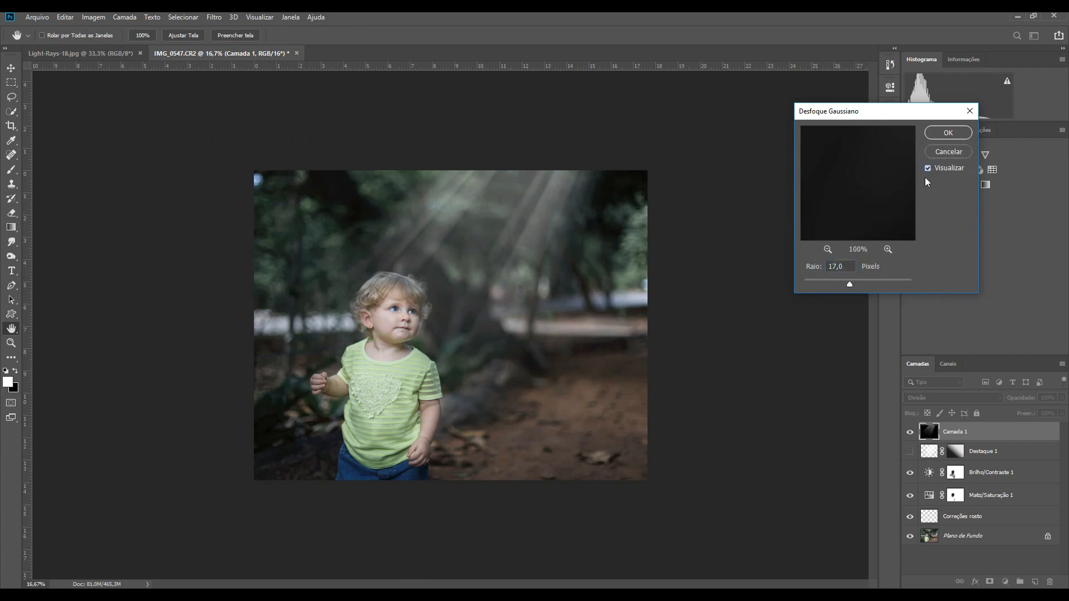
pyautogui.click(946, 133)
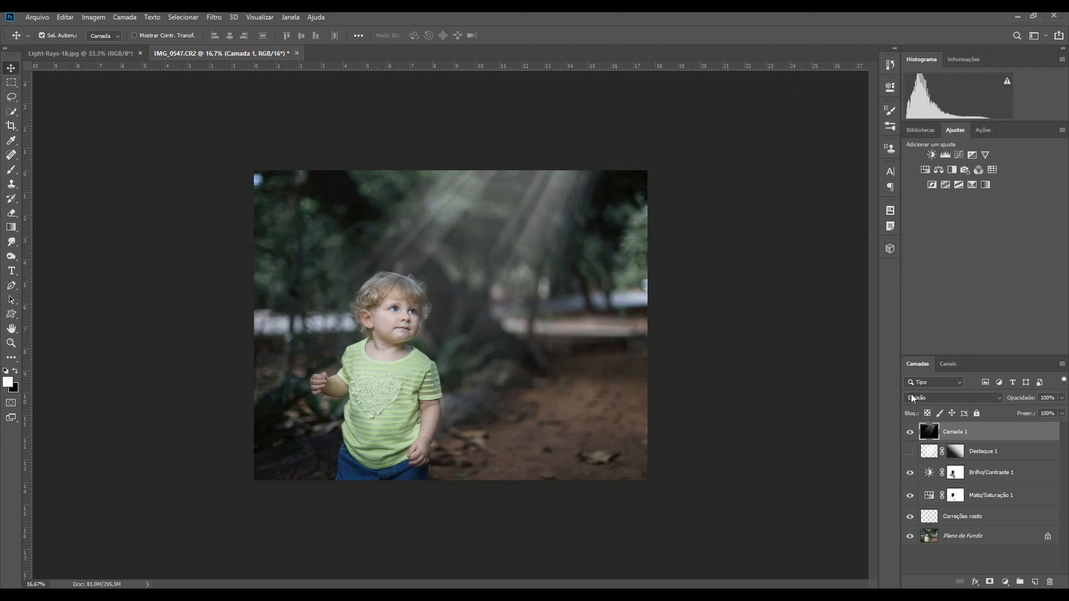
# Compare the painted rays on Destaque 1 with the pasted light rays by alternating the visibility of the two layers
pyautogui.click(910, 432)
pyautogui.click(909, 452)
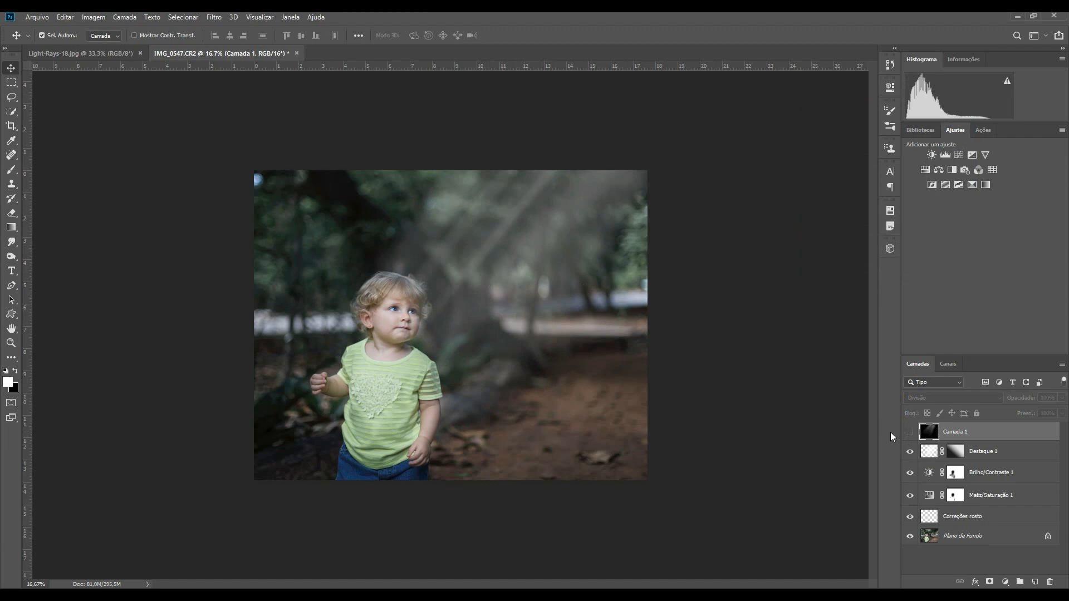
pyautogui.click(910, 452)
pyautogui.click(910, 452)
# Rotate the painted rays on Destaque 1 together with their mask and shift them so they fall more steeply toward the child
pyautogui.click(955, 451)
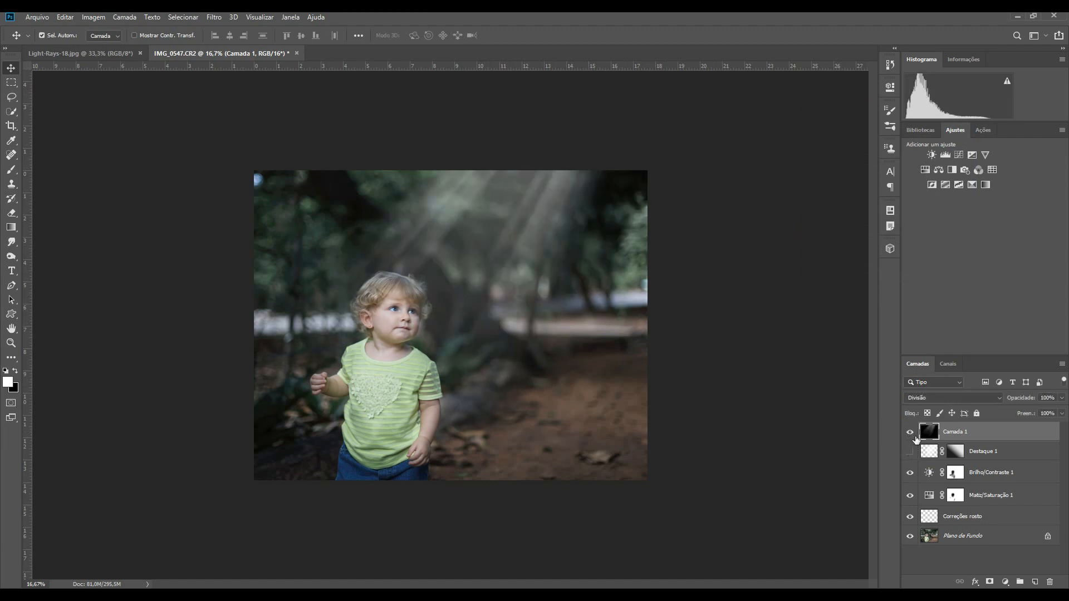
pyautogui.press('b')
pyautogui.press('x')
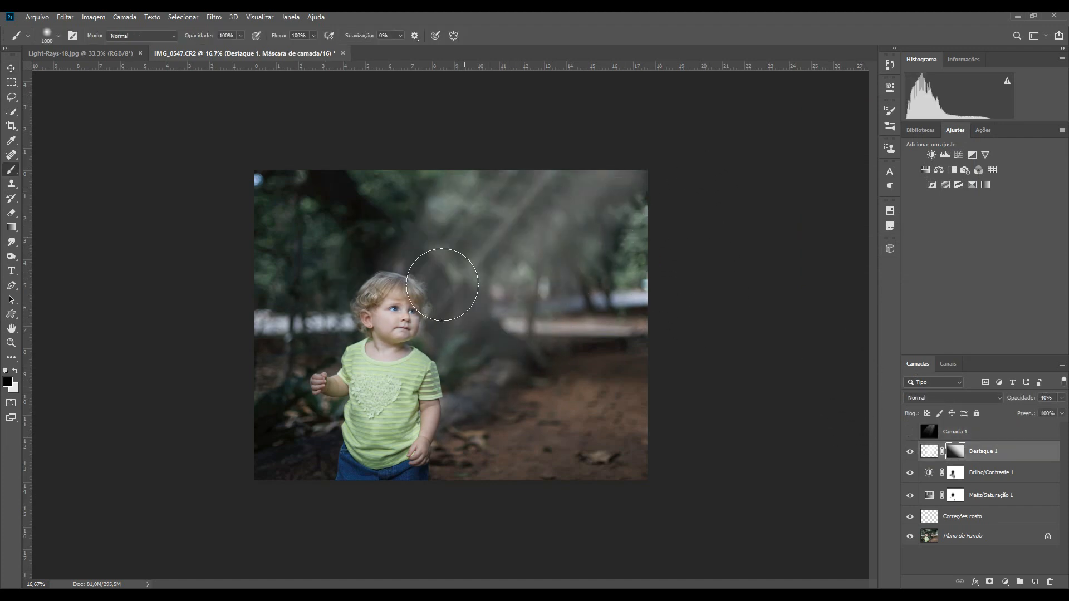
pyautogui.hotkey('ctrl', 't')
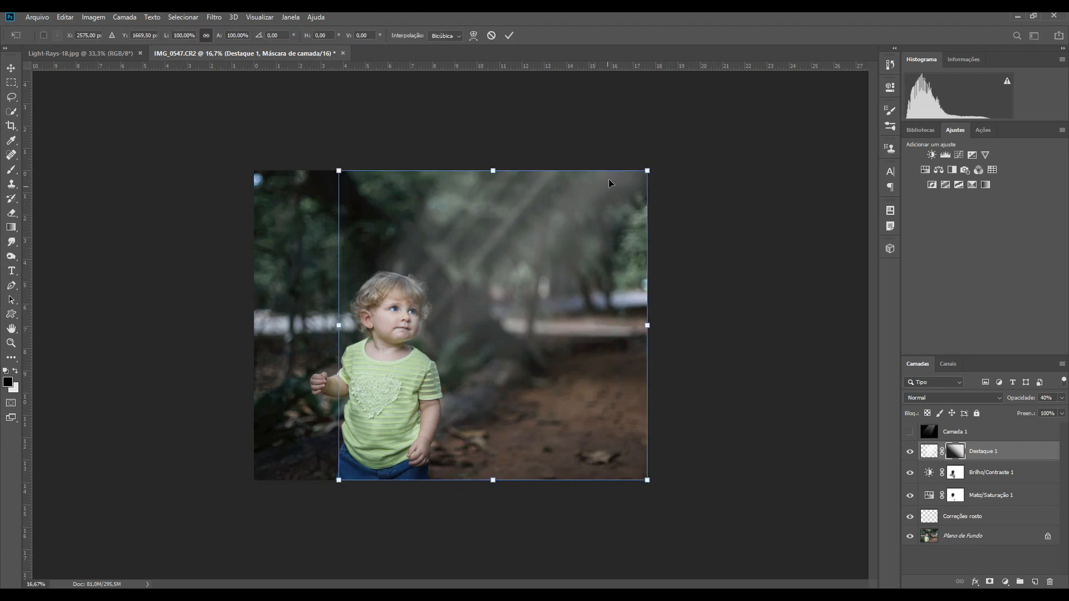
pyautogui.moveTo(602, 134); pyautogui.dragTo(559, 106)
pyautogui.moveTo(494, 254); pyautogui.dragTo(486, 220)
pyautogui.moveTo(707, 398); pyautogui.dragTo(706, 417)
pyautogui.moveTo(482, 274)
pyautogui.mouseDown()
pyautogui.moveTo(476, 267)
pyautogui.moveTo(482, 274)
pyautogui.mouseUp()
pyautogui.press('Return')
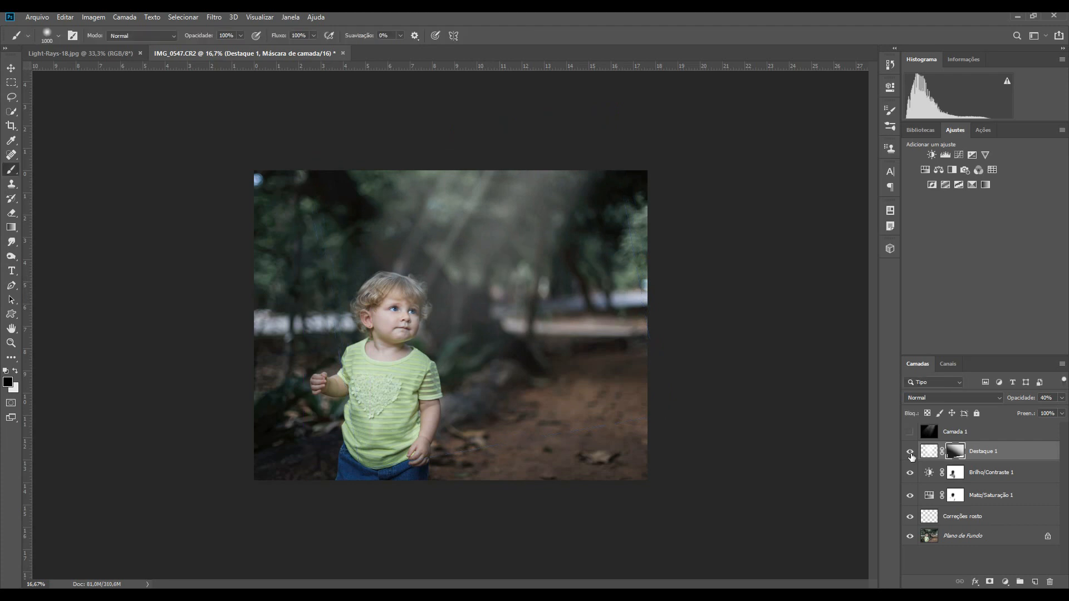
# Hide Destaque 1, show the pasted light ray layer, and rename it as Destaque 2
pyautogui.click(910, 451)
pyautogui.click(910, 433)
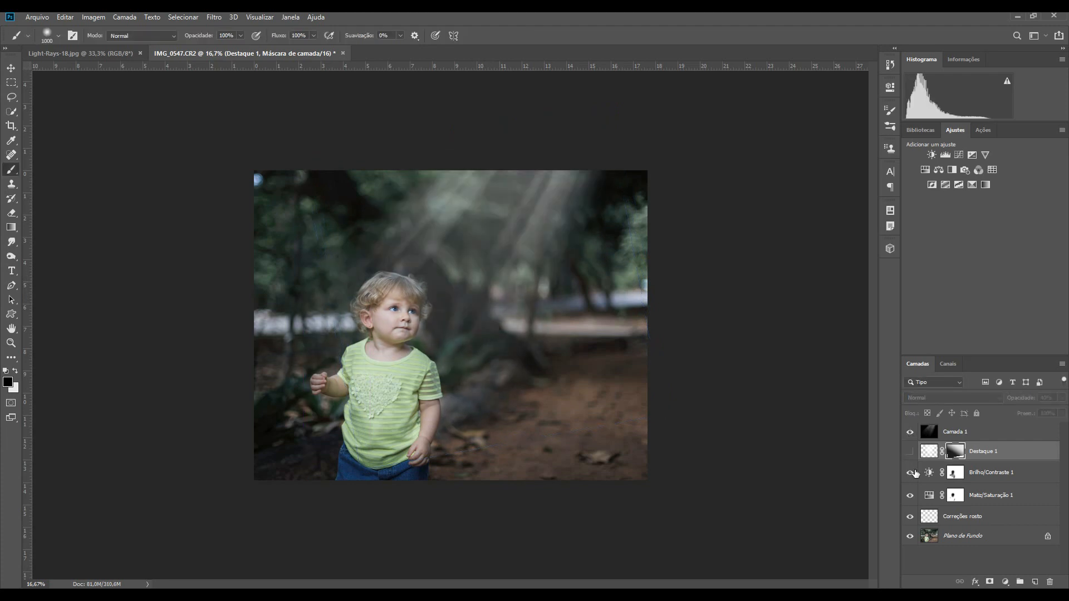
pyautogui.doubleClick(954, 433)
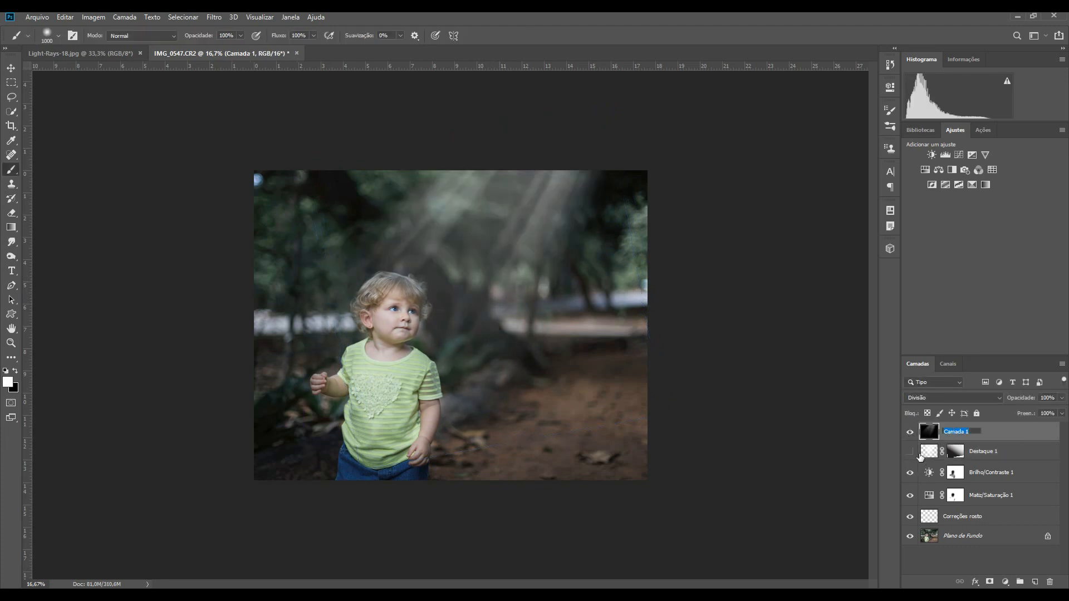
pyautogui.write('Destaque 2')
pyautogui.press('Return')
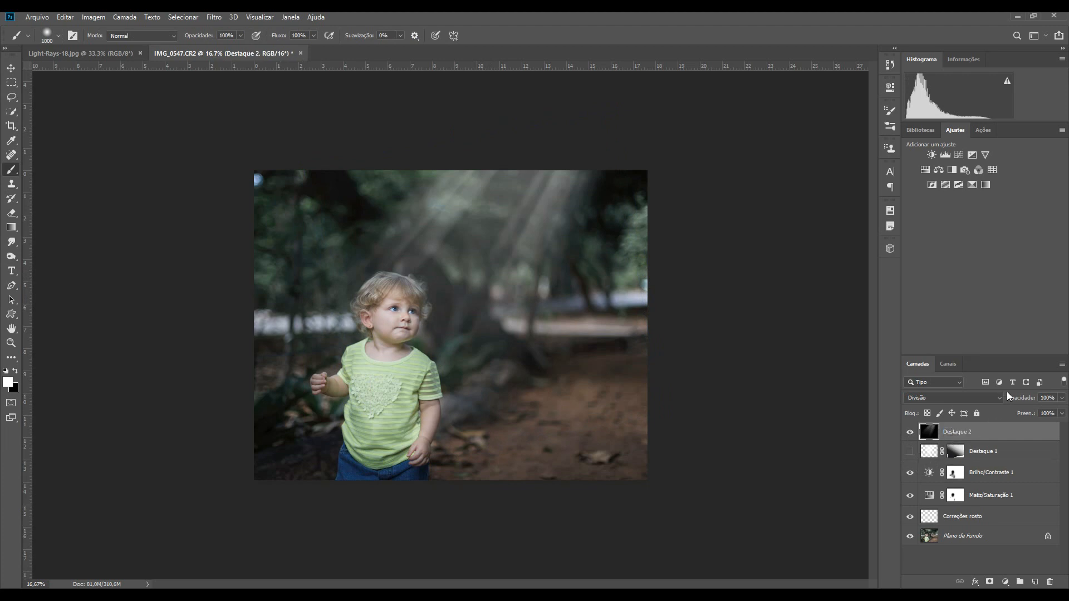
# Set the opacity of Destaque 2 to 60% and compare the photo with and without its rays
pyautogui.press('v')
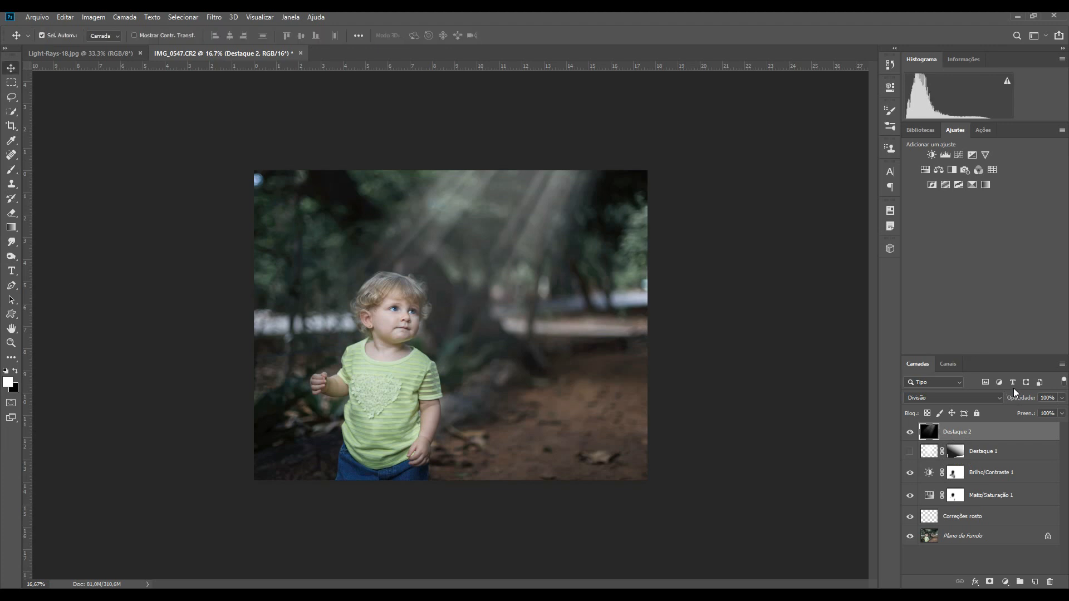
pyautogui.press('6')
pyautogui.click(910, 433)
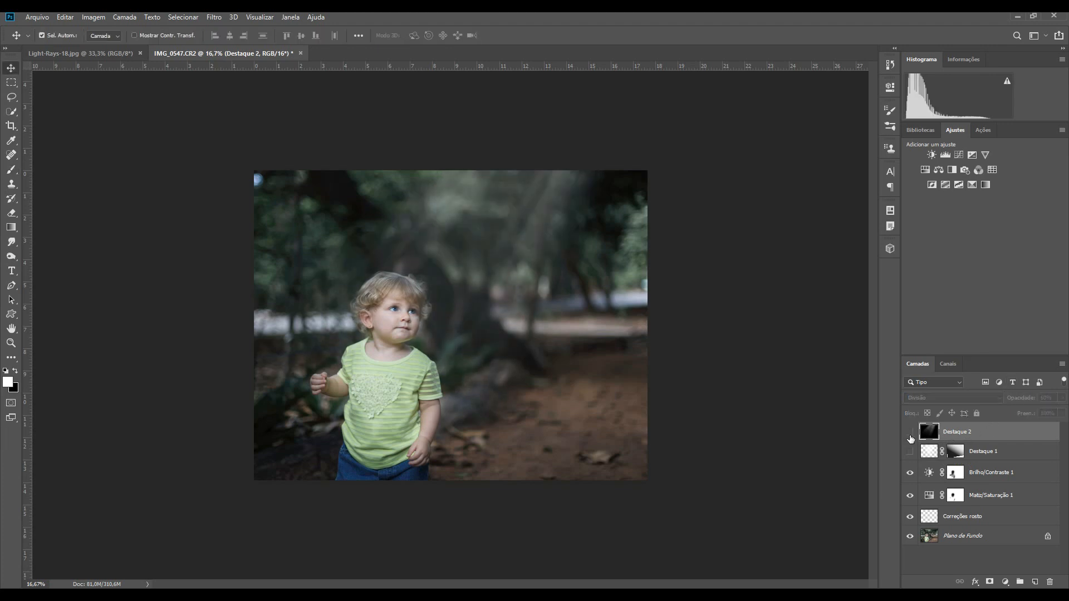
pyautogui.click(911, 434)
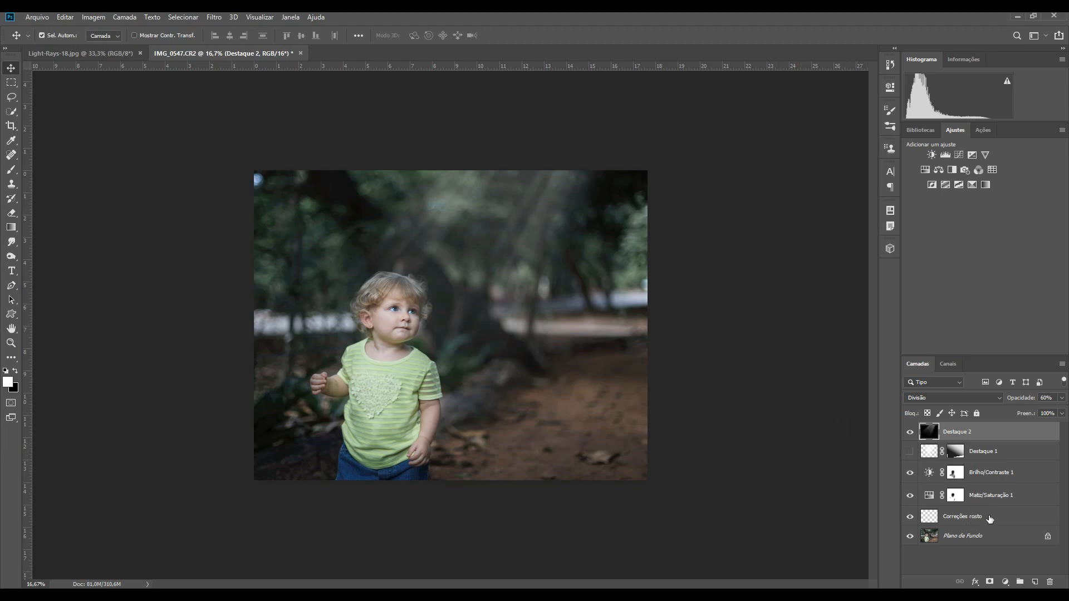
# Add a new layer above Destaque 2 and choose the Partícula Phlearn brush at 900 px
pyautogui.click(1036, 582)
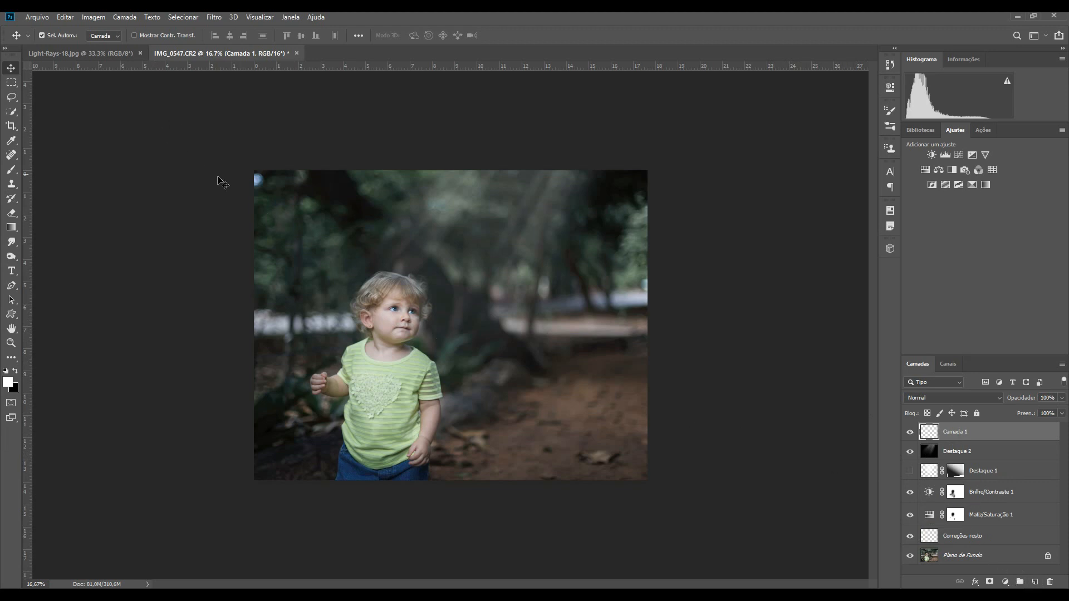
pyautogui.click(11, 169)
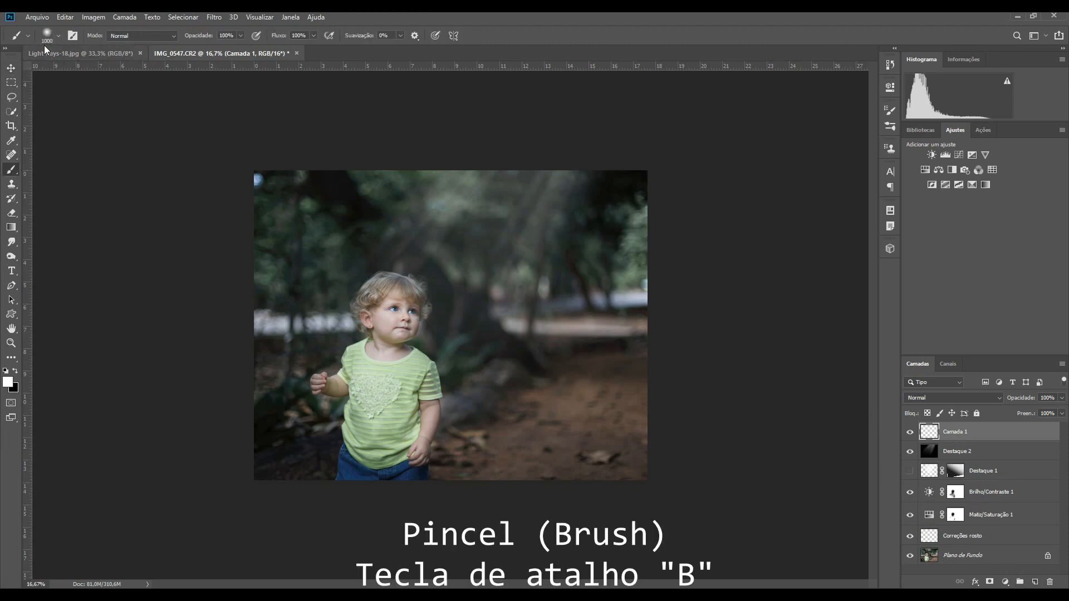
pyautogui.click(58, 36)
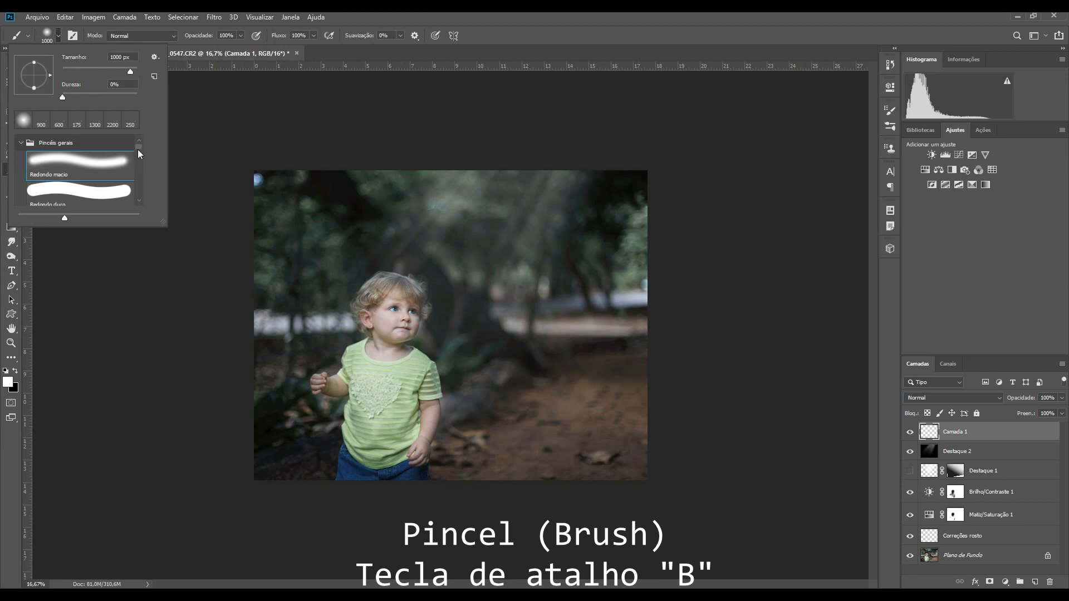
pyautogui.moveTo(138, 145); pyautogui.dragTo(148, 187)
pyautogui.click(95, 184)
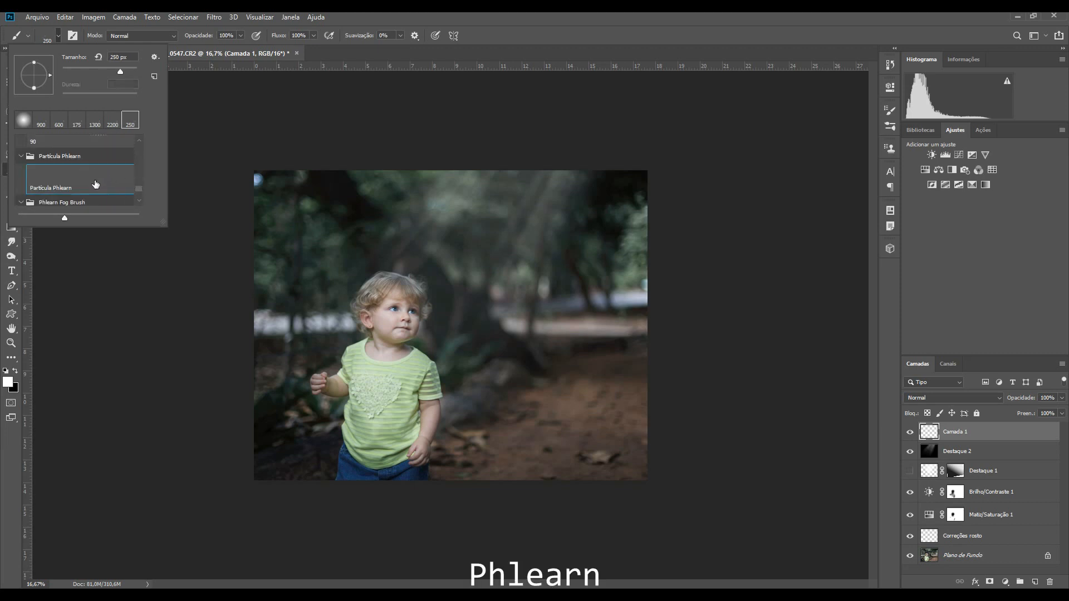
pyautogui.click(59, 35)
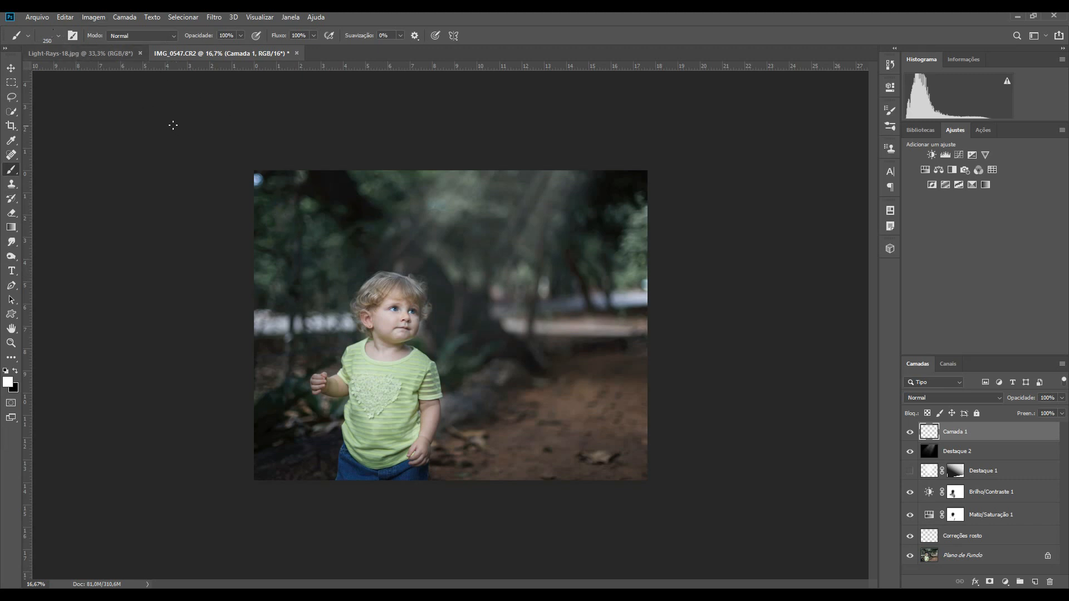
pyautogui.press('[')
# Sample a light grey from the bright background strip beside the child and stamp floating dust particles across the photo
pyautogui.keyDown('alt'); pyautogui.click(605, 321); pyautogui.keyUp('alt')
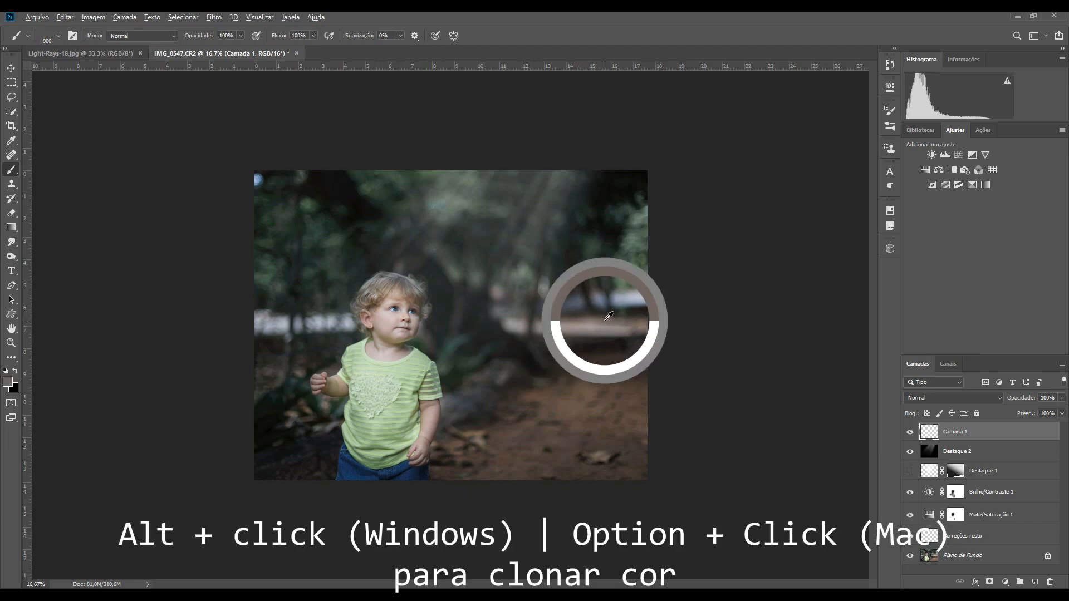
pyautogui.keyDown('alt'); pyautogui.click(595, 328); pyautogui.keyUp('alt')
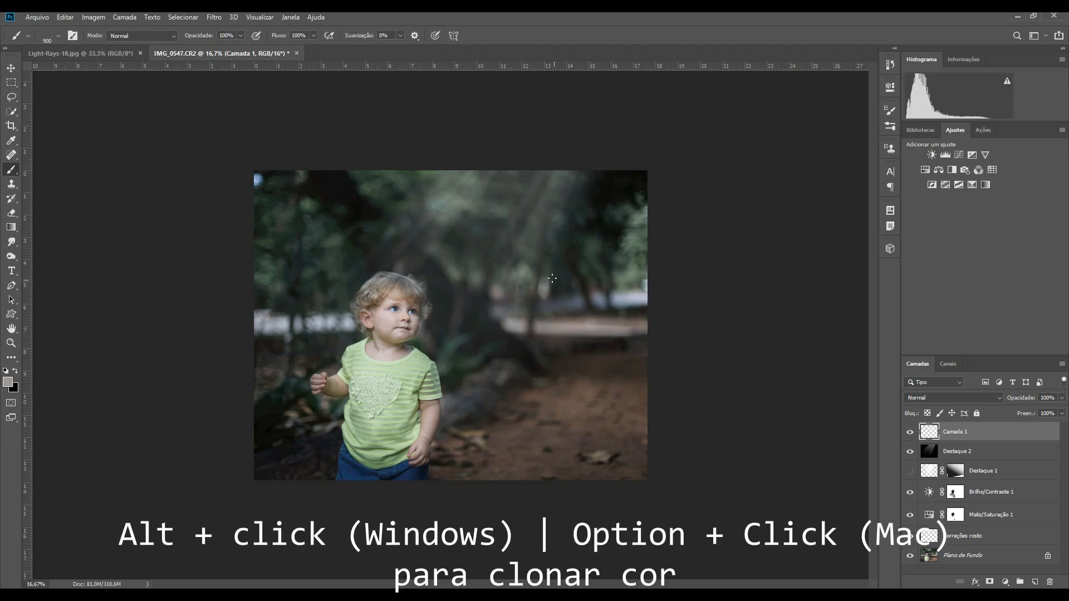
pyautogui.click(560, 417)
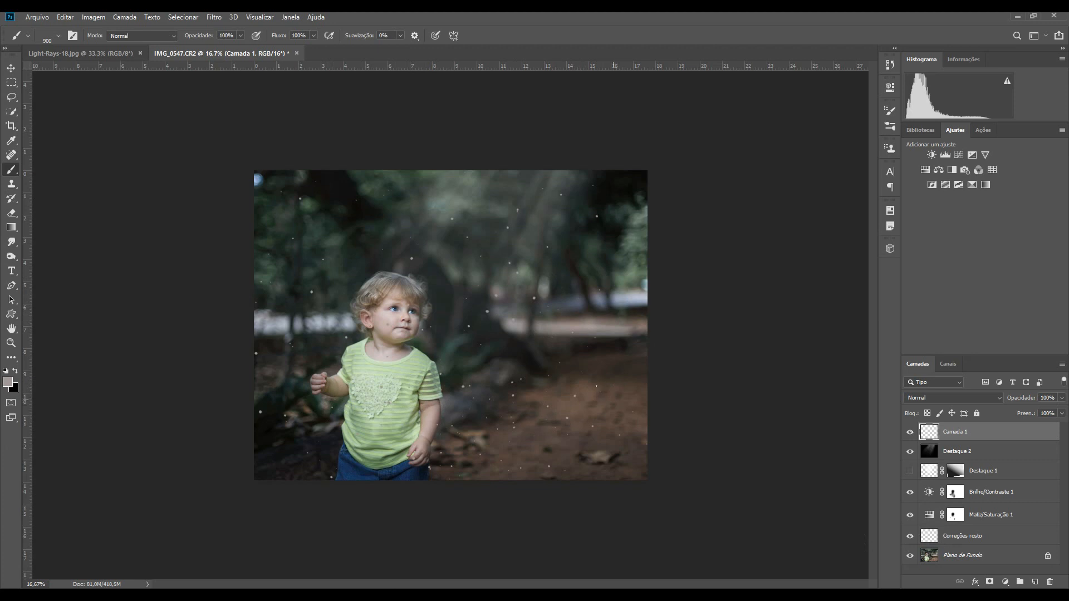
# Apply a Gaussian Blur with a 17 px radius to the dust particle layer
pyautogui.click(217, 18)
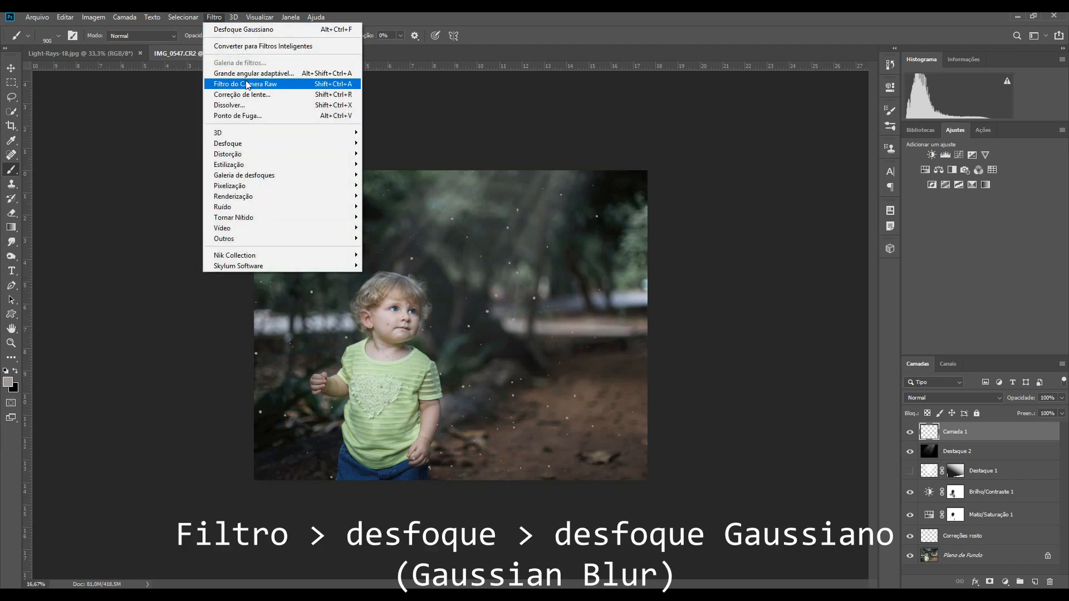
pyautogui.moveTo(315, 143)
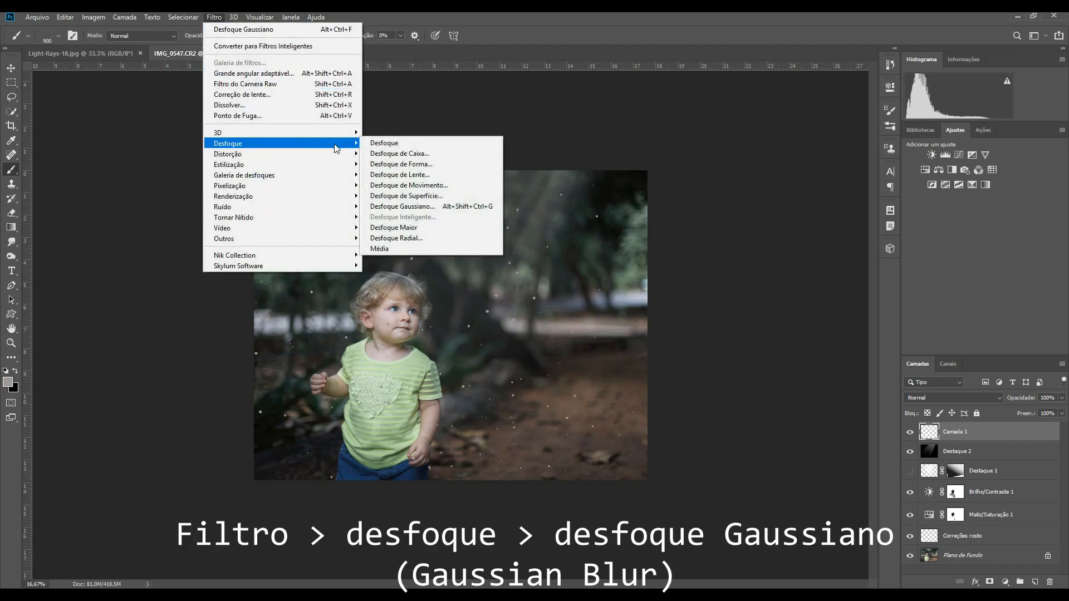
pyautogui.click(402, 207)
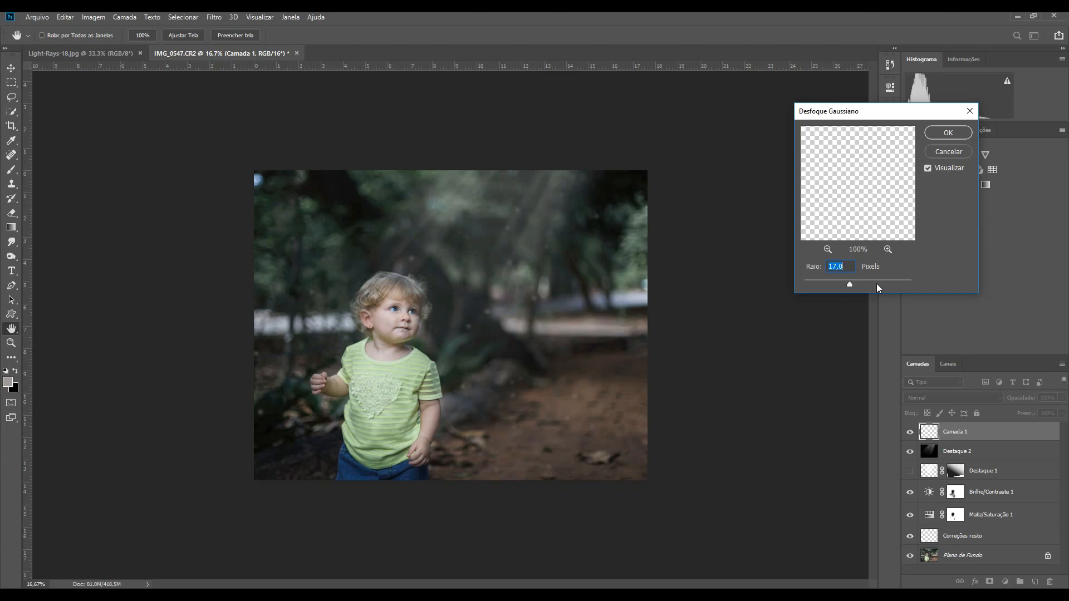
pyautogui.click(949, 134)
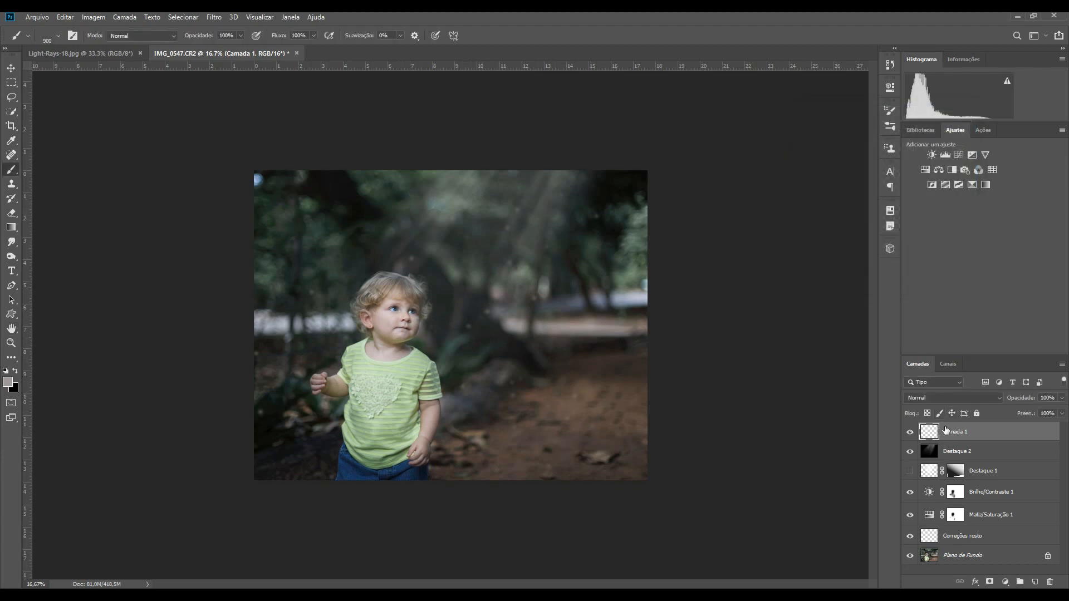
# Add a layer mask to the blurred particle layer and rename the layer as Prtícula
pyautogui.click(989, 582)
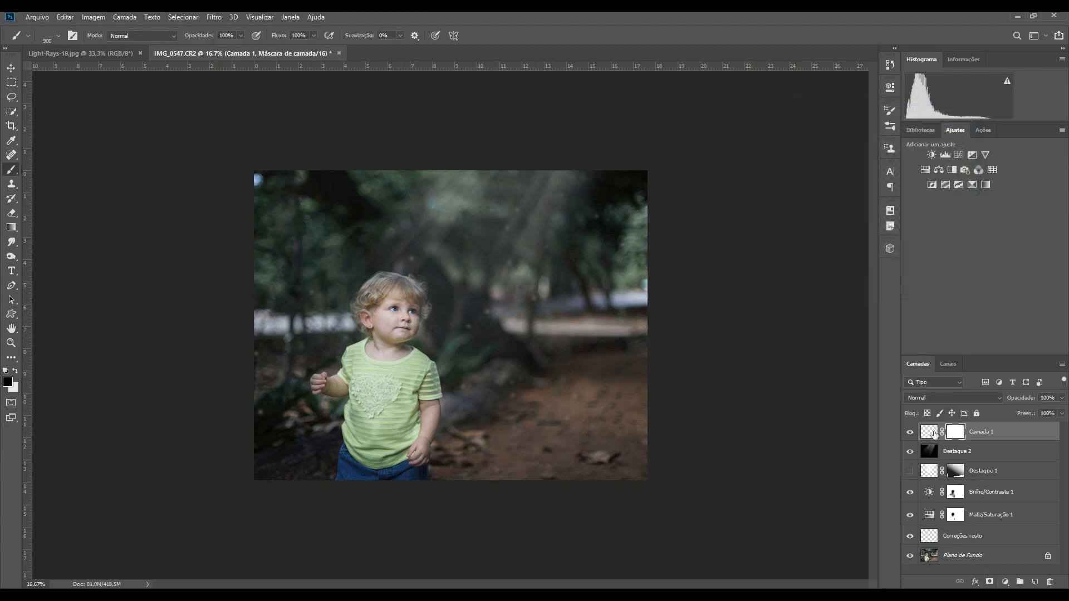
pyautogui.doubleClick(981, 432)
pyautogui.write('P')
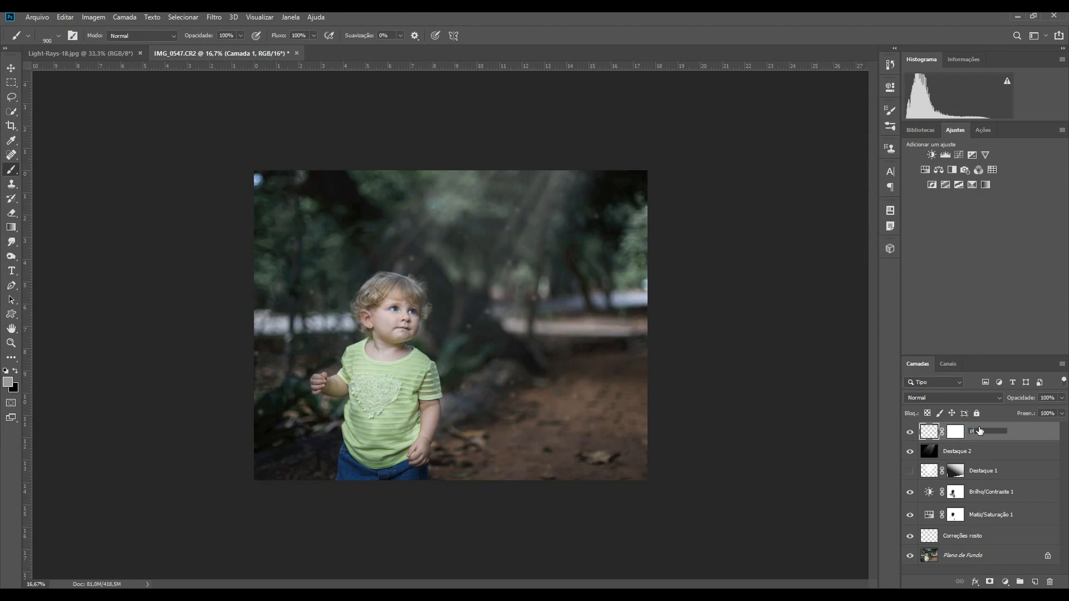
pyautogui.write('rtícula')
pyautogui.press('Return')
# Mask the particles off the child by painting black with a soft round 900 px brush, and compare the photo before and after
pyautogui.click(58, 35)
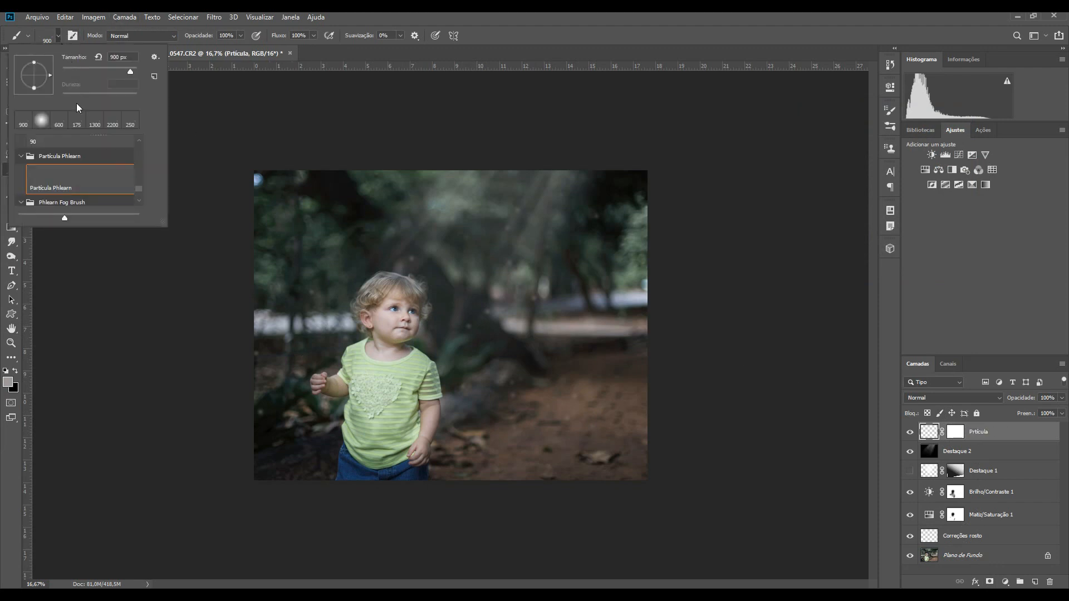
pyautogui.click(41, 120)
pyautogui.click(471, 354)
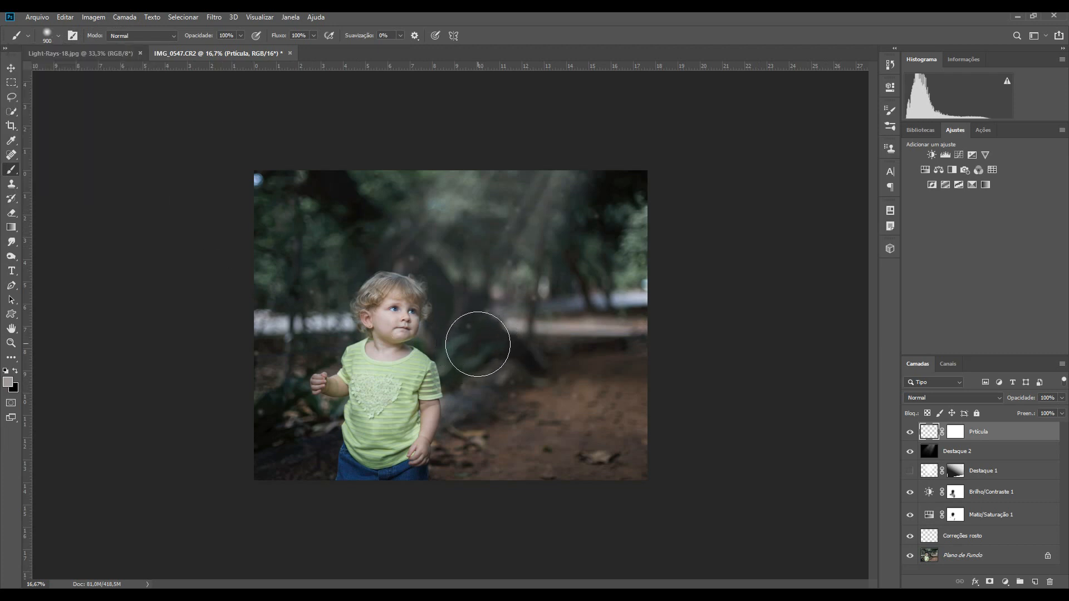
pyautogui.click(15, 370)
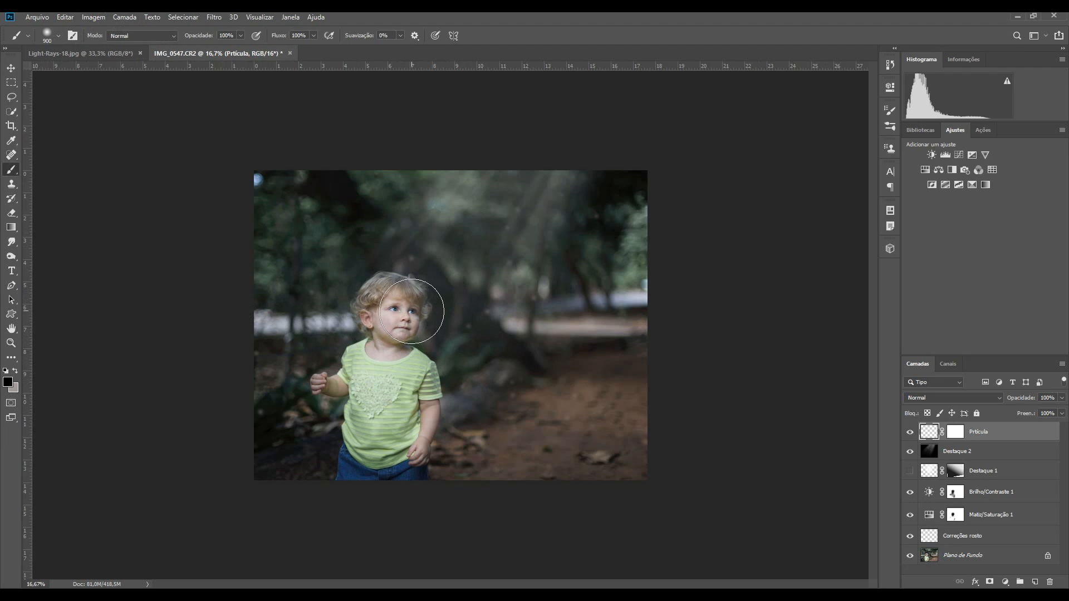
pyautogui.click(957, 434)
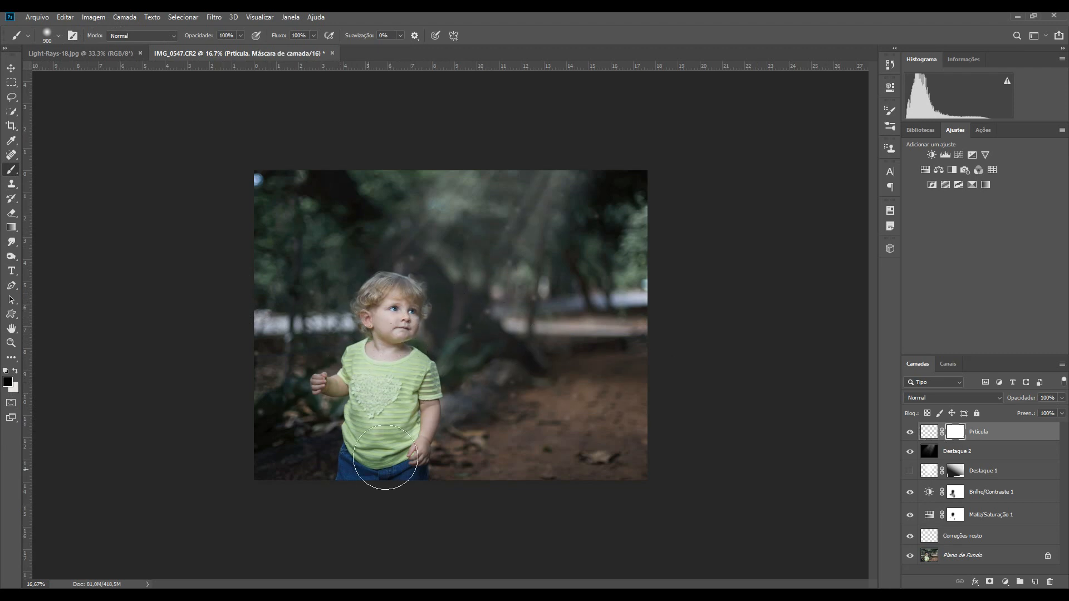
pyautogui.moveTo(406, 432); pyautogui.dragTo(401, 327)
pyautogui.click(910, 433)
pyautogui.click(911, 434)
pyautogui.keyDown('alt'); pyautogui.click(910, 557); pyautogui.keyUp('alt')
pyautogui.keyDown('alt'); pyautogui.click(910, 558); pyautogui.keyUp('alt')
# Add a Brightness/Contrast adjustment layer with contrast 23 and fill its mask with black
pyautogui.click(931, 154)
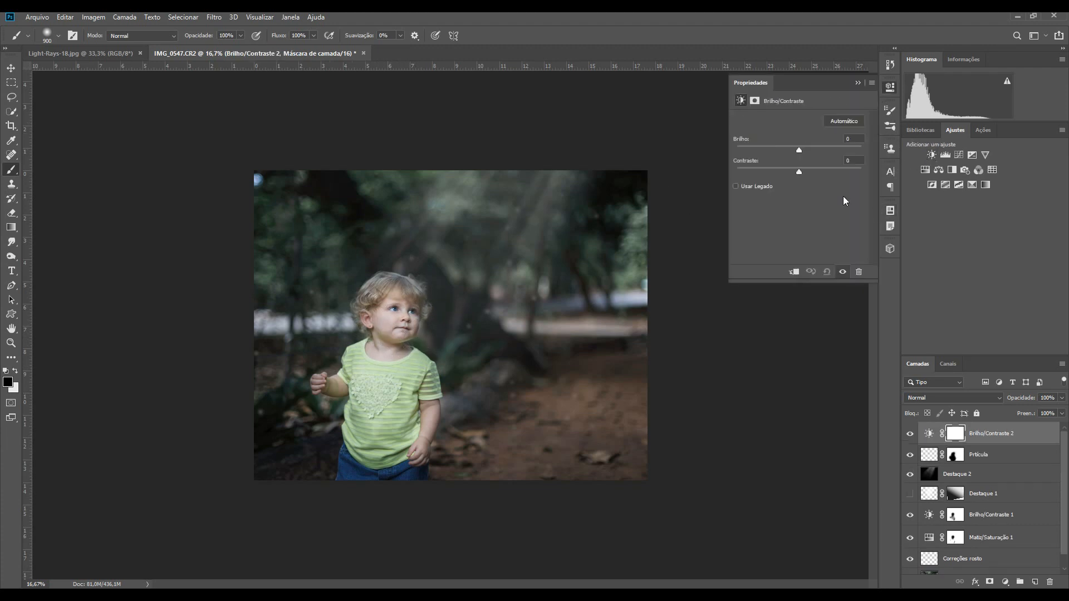
pyautogui.moveTo(814, 176); pyautogui.dragTo(811, 172)
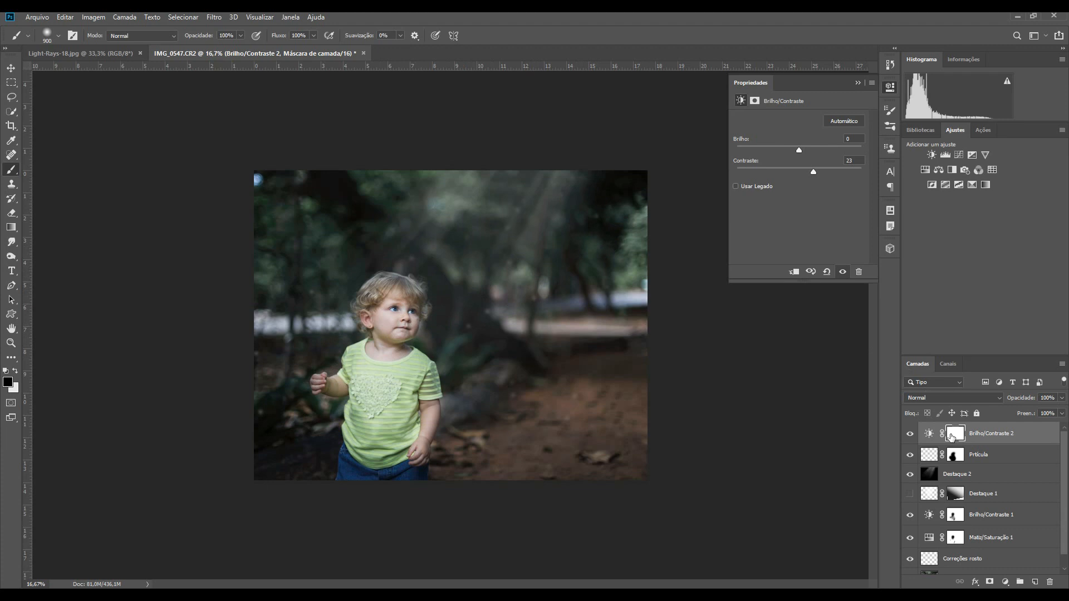
pyautogui.hotkey('alt', 'BackSpace')
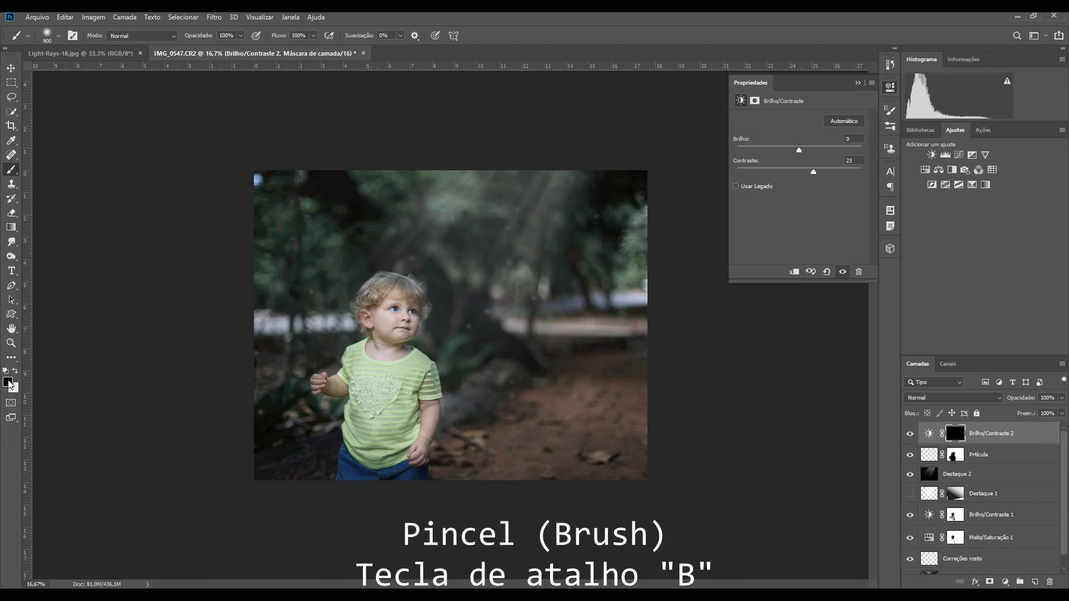
# Paint white on the Brilho/Contraste 2 mask over the child's face and body, and compare with and without the contrast
pyautogui.press('x')
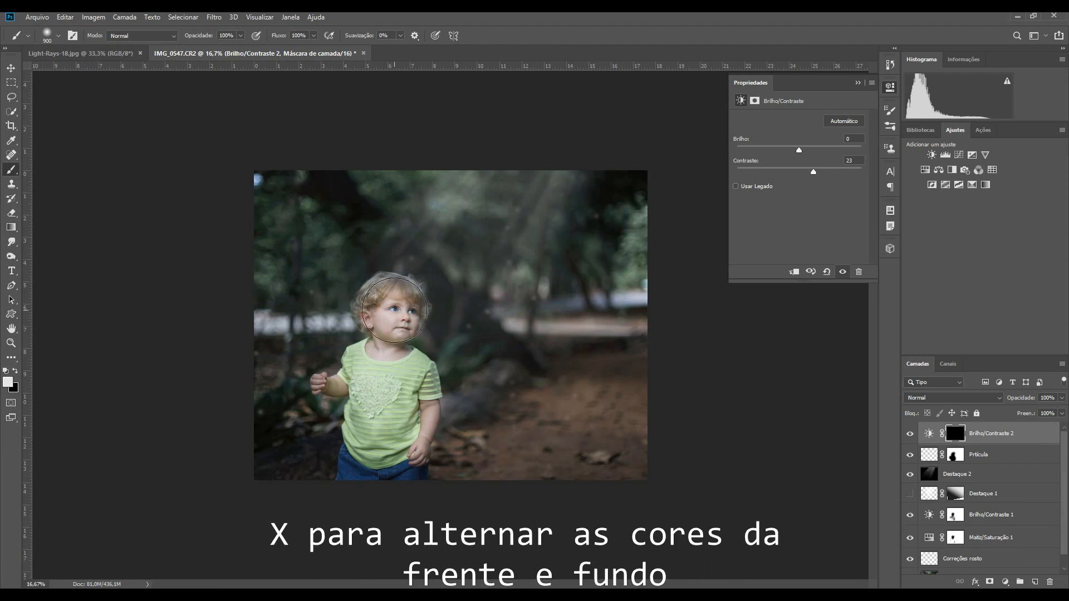
pyautogui.moveTo(391, 332); pyautogui.dragTo(392, 348)
pyautogui.moveTo(414, 417); pyautogui.dragTo(352, 384)
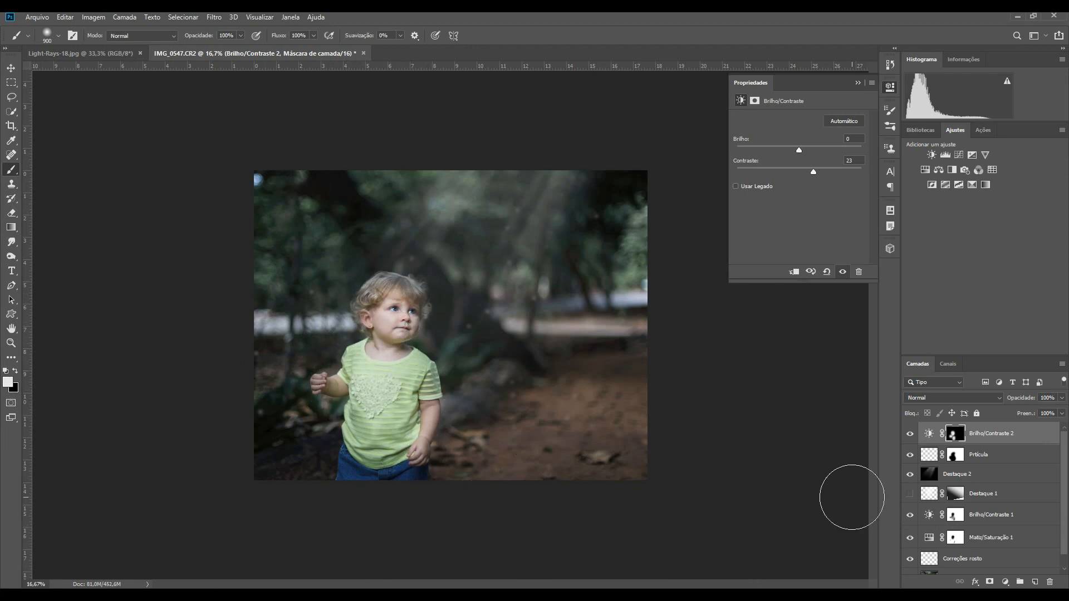
pyautogui.click(910, 435)
pyautogui.click(911, 435)
# Add a Color Balance adjustment layer with midtones cyan-red at +10 and invert its mask
pyautogui.click(939, 171)
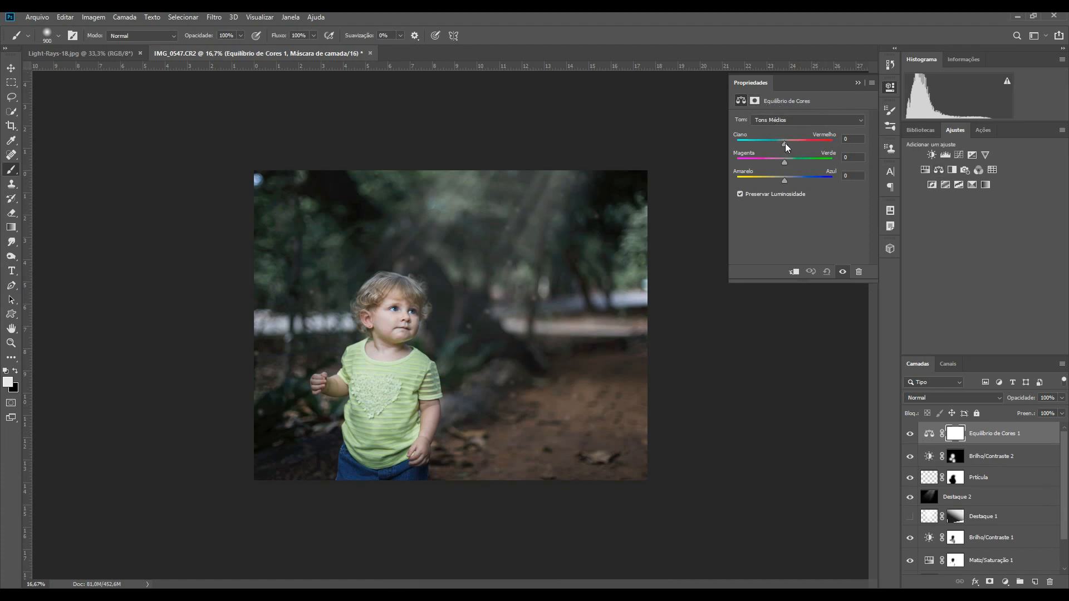
pyautogui.moveTo(786, 147); pyautogui.dragTo(788, 146)
pyautogui.click(954, 436)
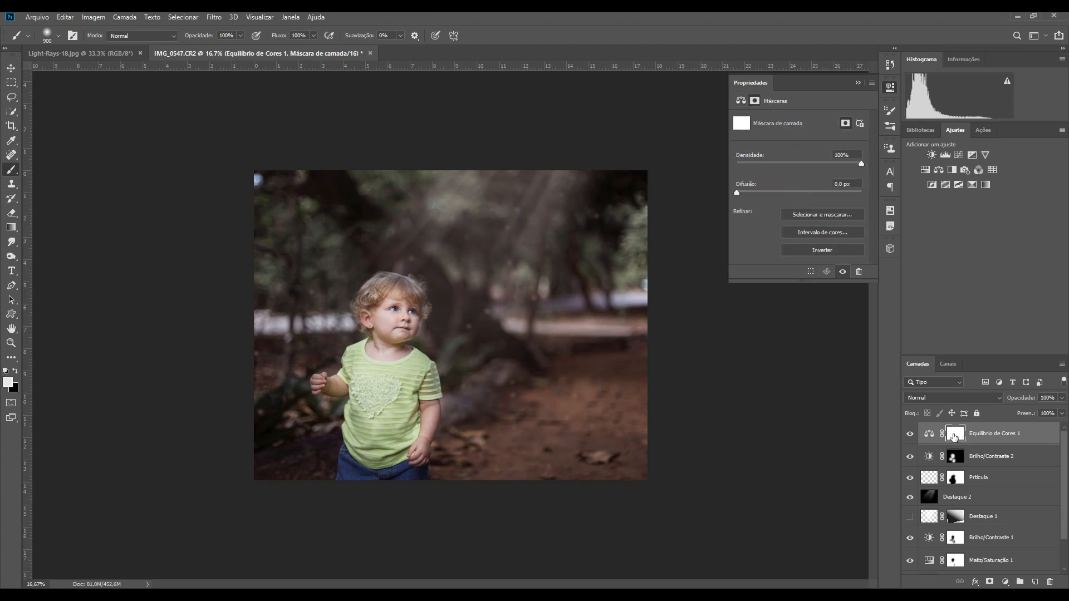
pyautogui.hotkey('ctrl', 'i')
# Reveal the red tint on the child's face and, with a 250 px brush, the lower hand, and set the layer opacity to 19%
pyautogui.click(392, 316)
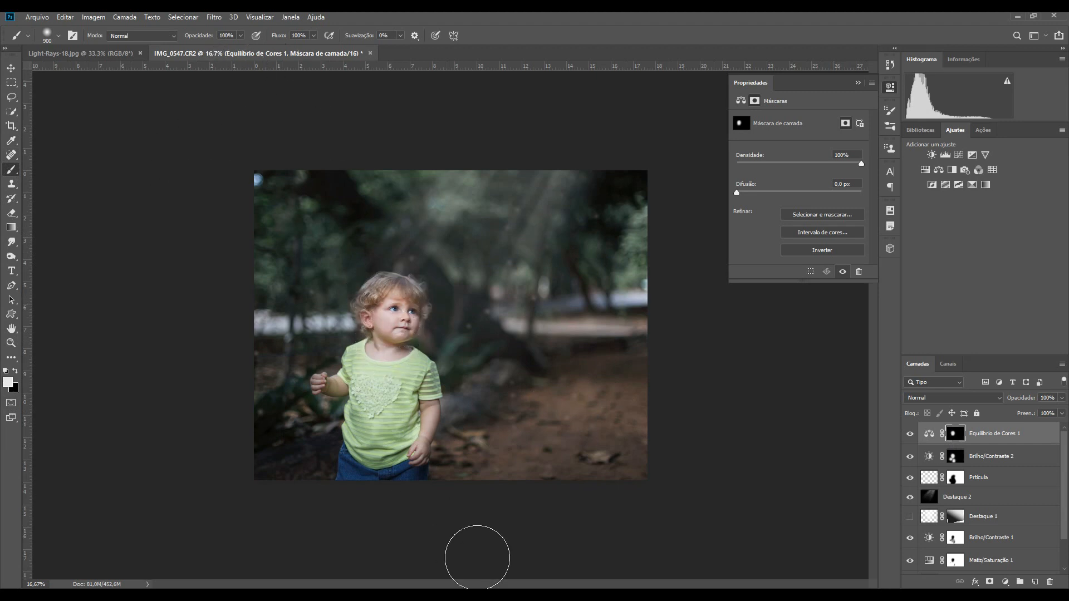
pyautogui.press('[')
pyautogui.press('[')
pyautogui.press('[')
pyautogui.press('[')
pyautogui.press('[')
pyautogui.moveTo(421, 452); pyautogui.dragTo(419, 467)
pyautogui.moveTo(1027, 399); pyautogui.dragTo(981, 409)
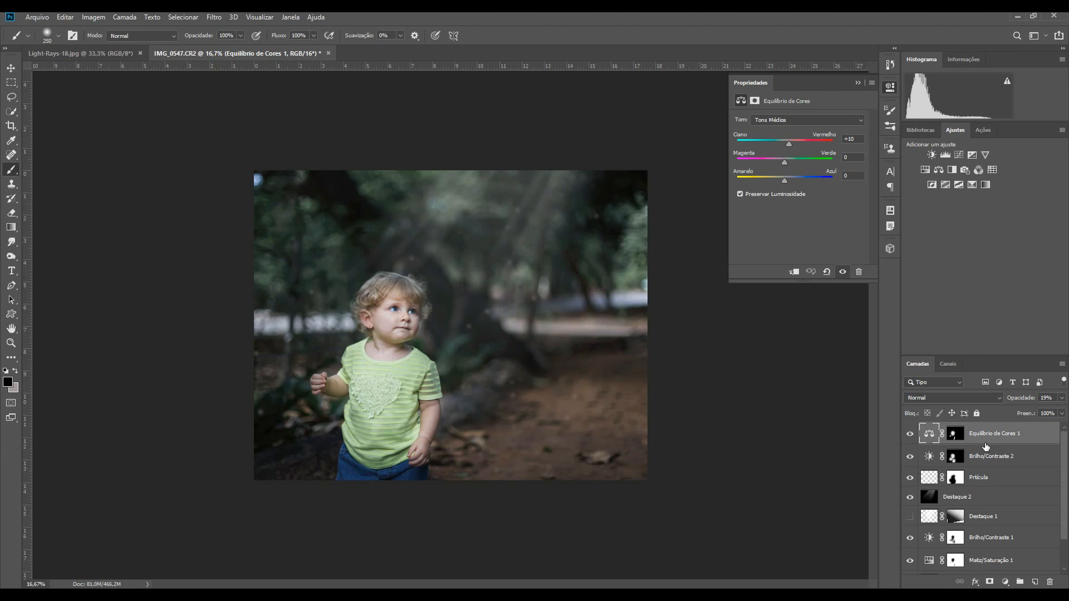
# Stamp all visible layers into a new layer and open it in Color Efex Pro 4
pyautogui.hotkey('ctrl', 'shift', 'alt', 'e')
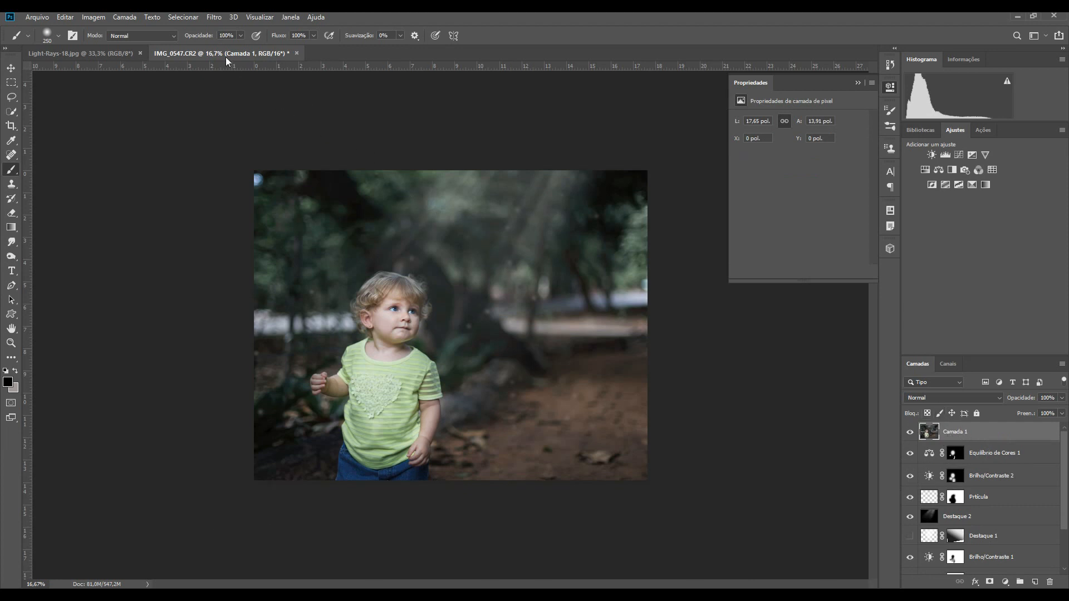
pyautogui.click(215, 18)
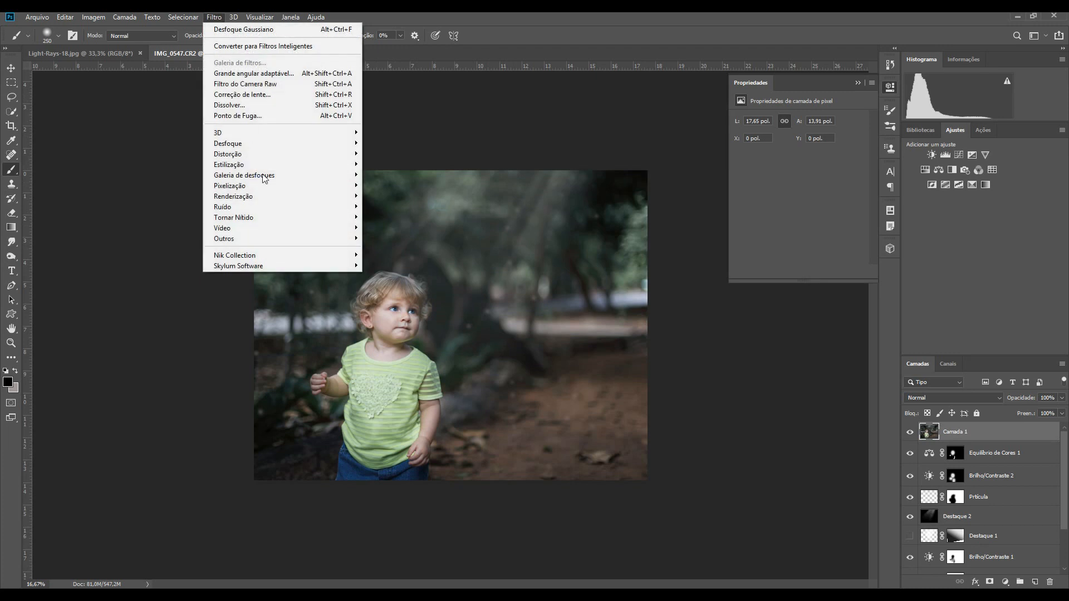
pyautogui.moveTo(329, 252)
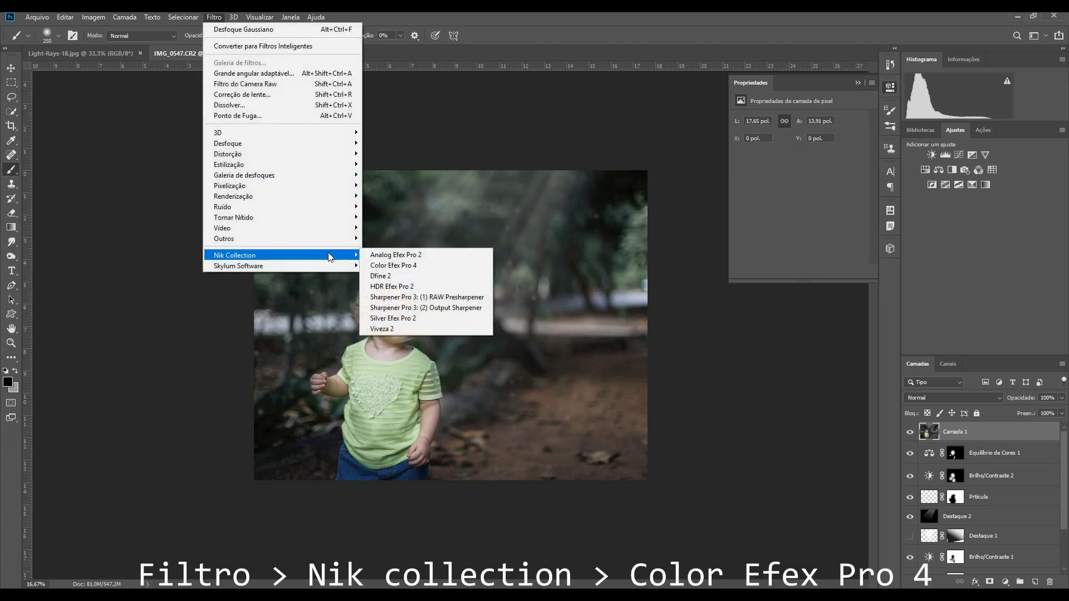
pyautogui.click(389, 265)
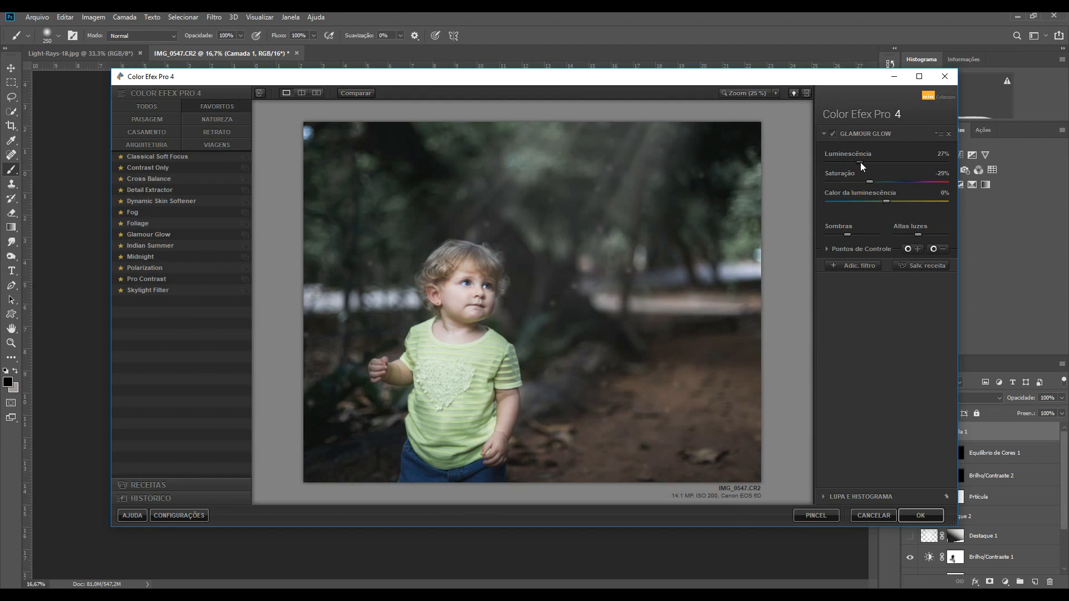
# Try different glow, saturation and warmth values for Glamour Glow, apply it with 27% glow, and compare the photo with and without it
pyautogui.moveTo(861, 162); pyautogui.dragTo(903, 159)
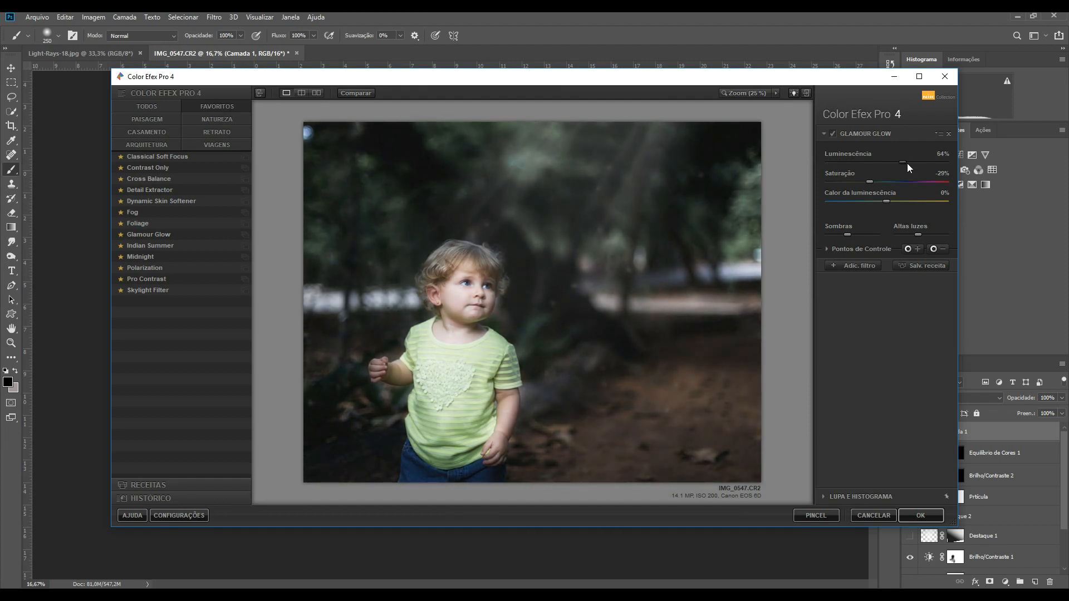
pyautogui.moveTo(877, 162); pyautogui.dragTo(862, 161)
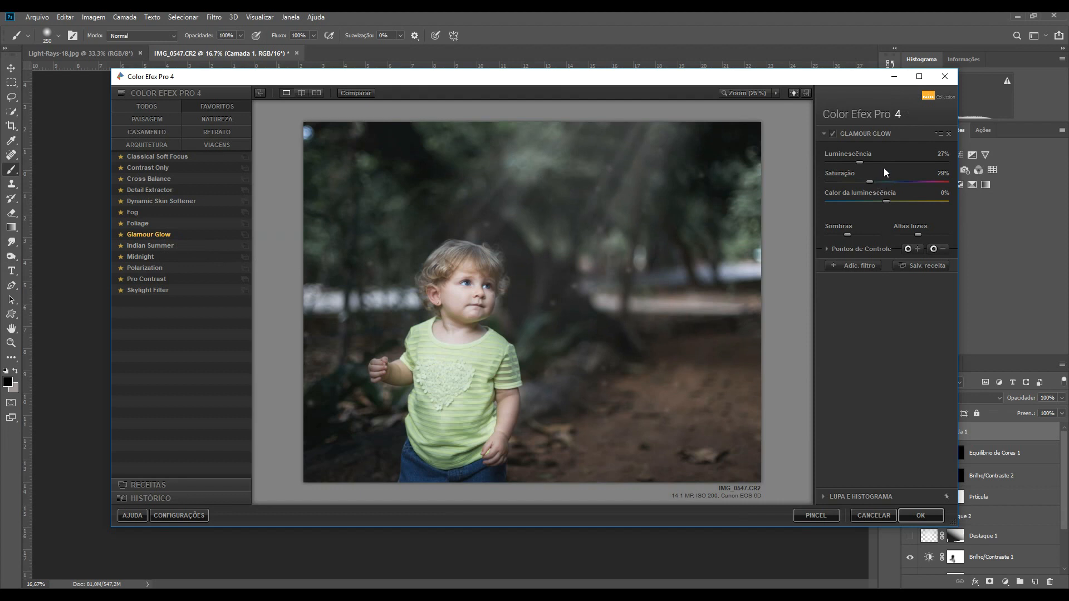
pyautogui.moveTo(871, 182); pyautogui.dragTo(935, 185)
pyautogui.moveTo(903, 181); pyautogui.dragTo(867, 182)
pyautogui.click(153, 234)
pyautogui.moveTo(867, 202); pyautogui.dragTo(837, 198)
pyautogui.moveTo(844, 199); pyautogui.dragTo(889, 203)
pyautogui.click(921, 515)
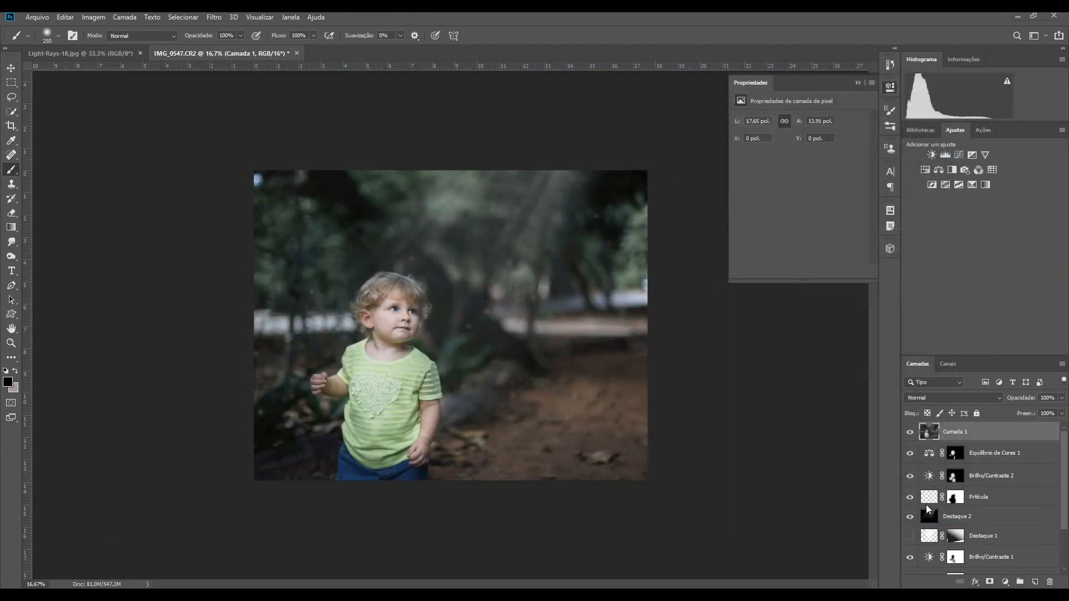
pyautogui.click(910, 434)
pyautogui.click(910, 434)
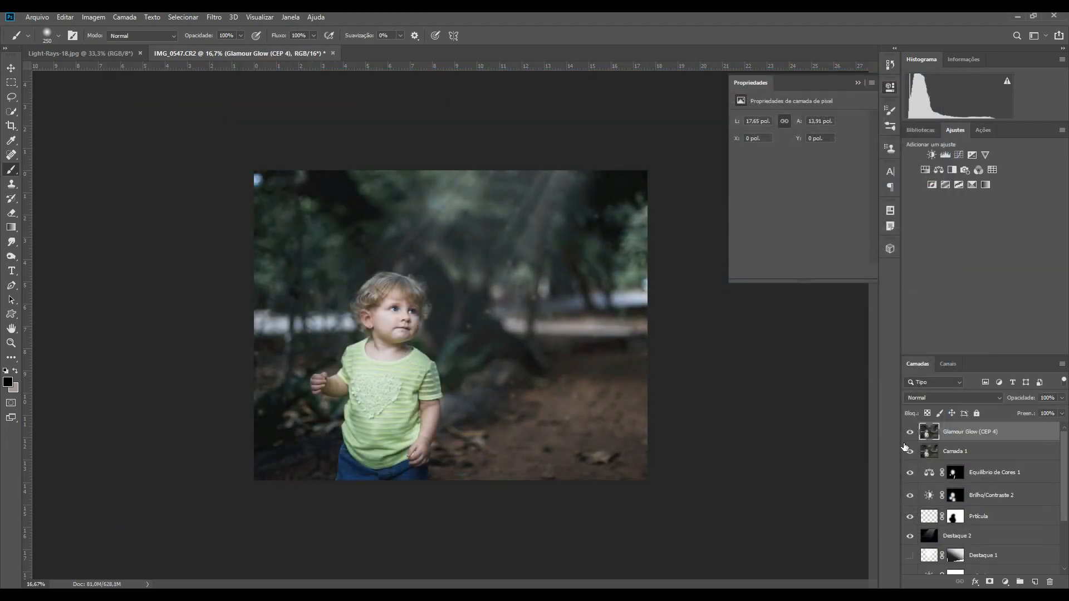